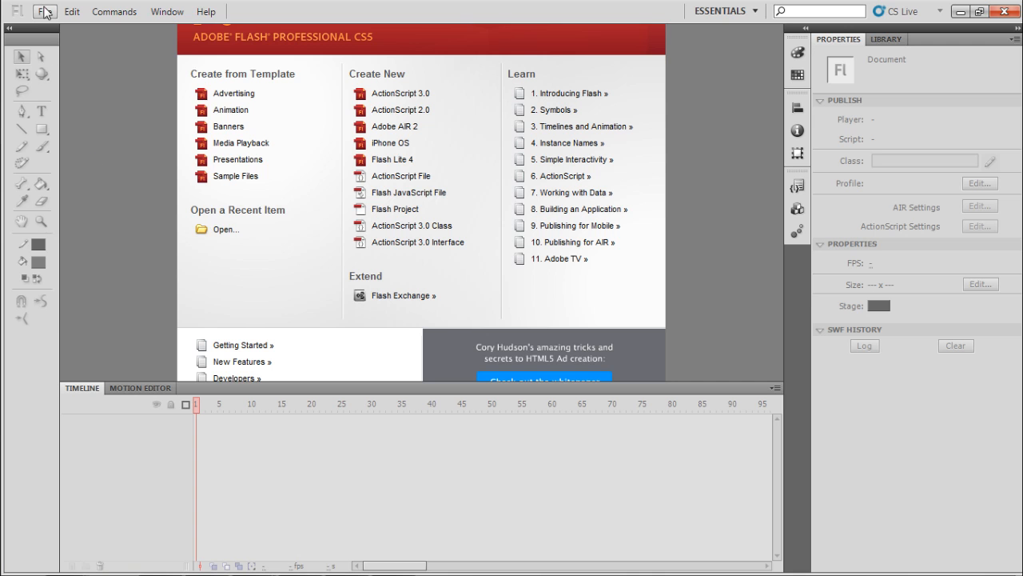
# Create a new ActionScript 3.0 document
pyautogui.click(55, 28)
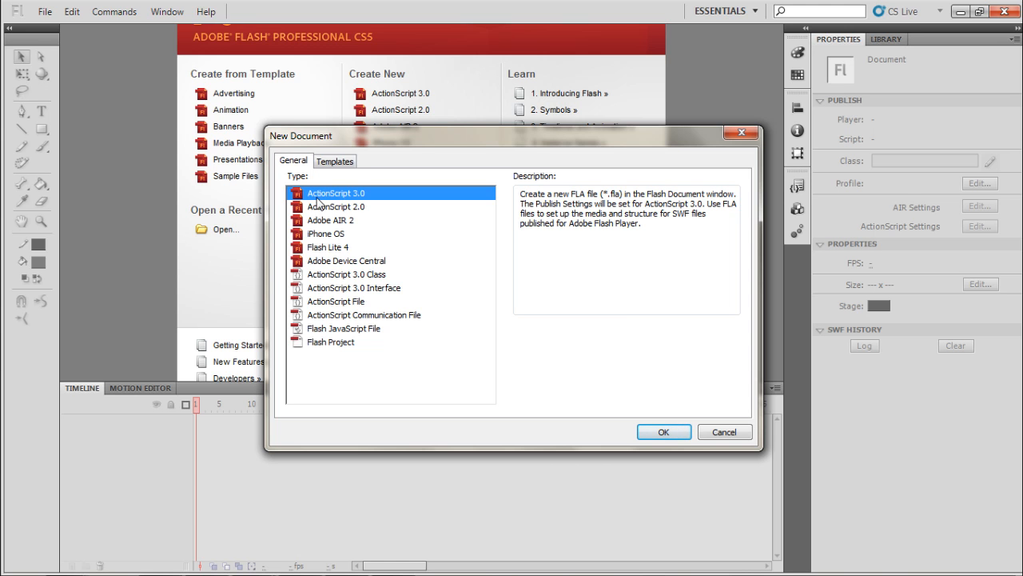
pyautogui.click(662, 429)
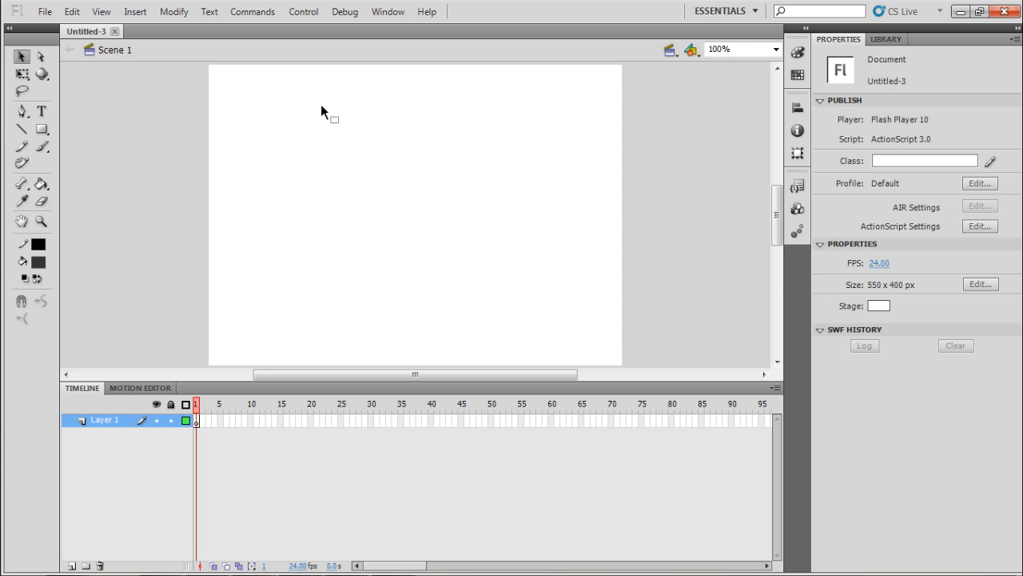
pyautogui.click(124, 175)
pyautogui.click(443, 193)
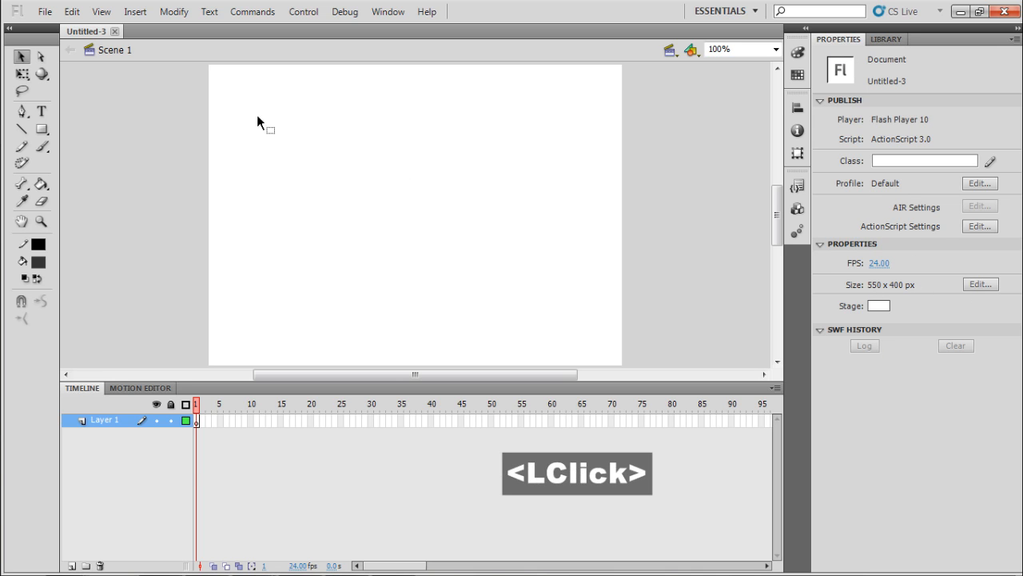
pyautogui.click(406, 205)
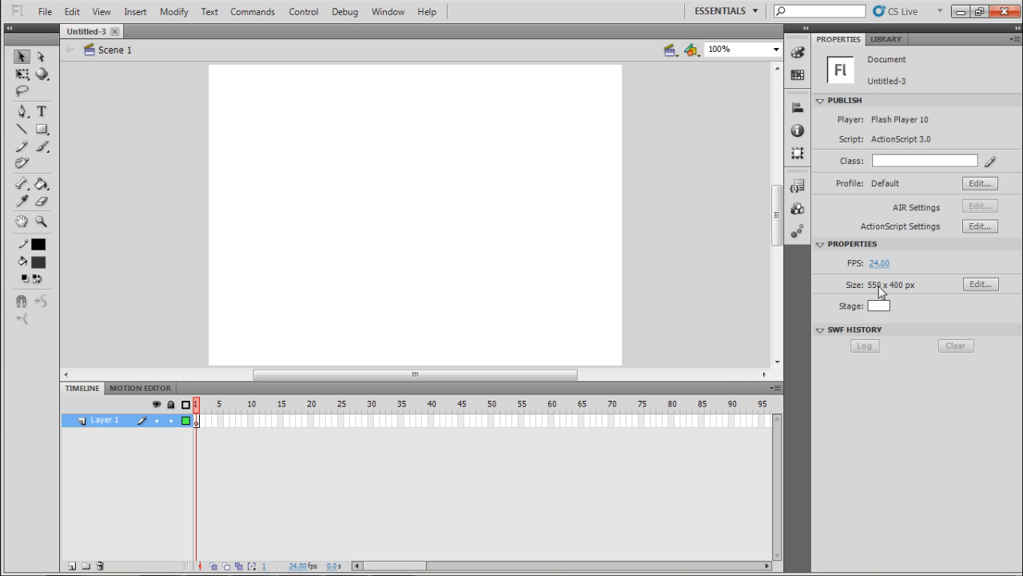
# Set the document dimensions to 1280 px wide by 720 px high
pyautogui.click(980, 284)
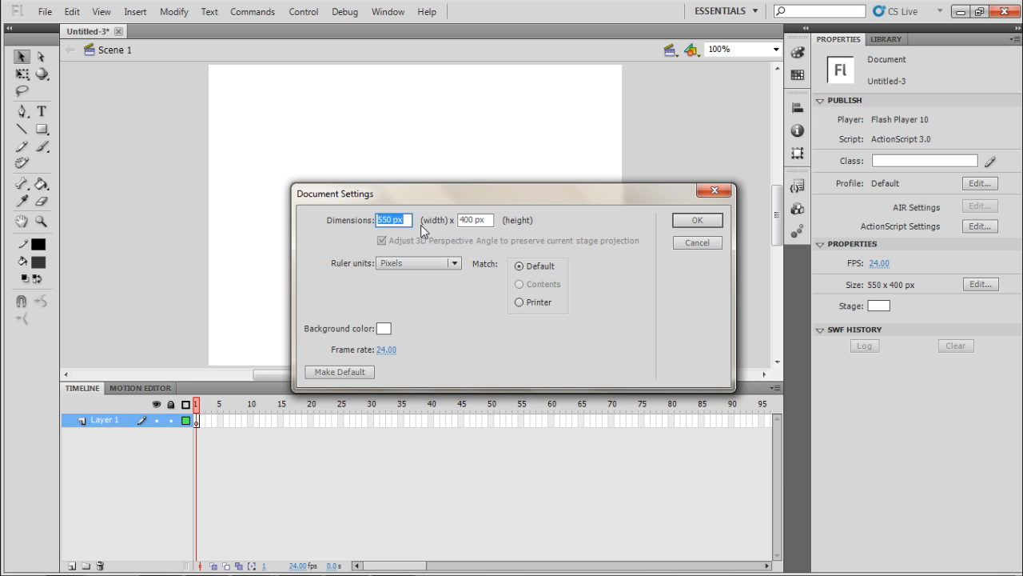
pyautogui.write('1280')
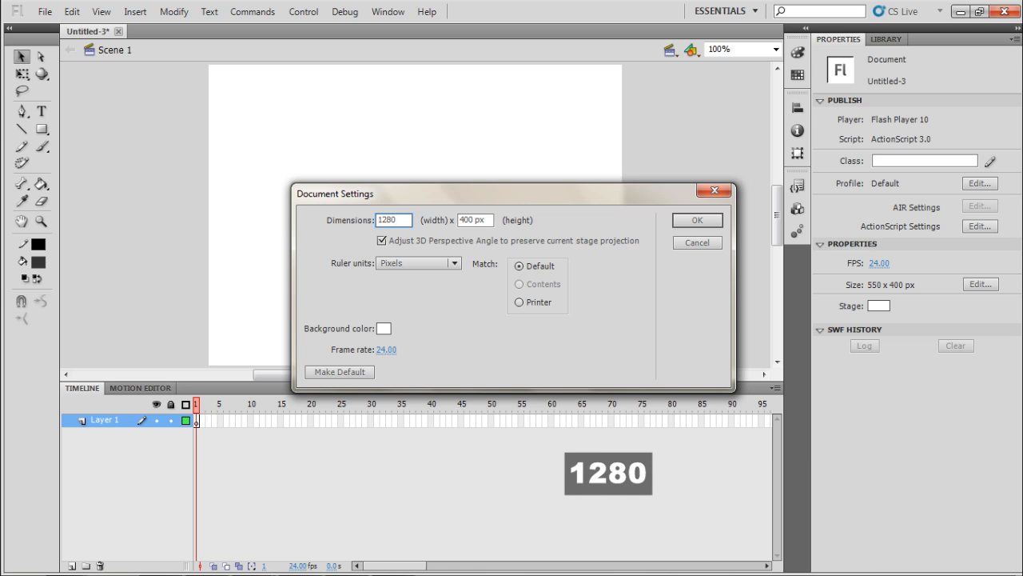
pyautogui.press('Tab')
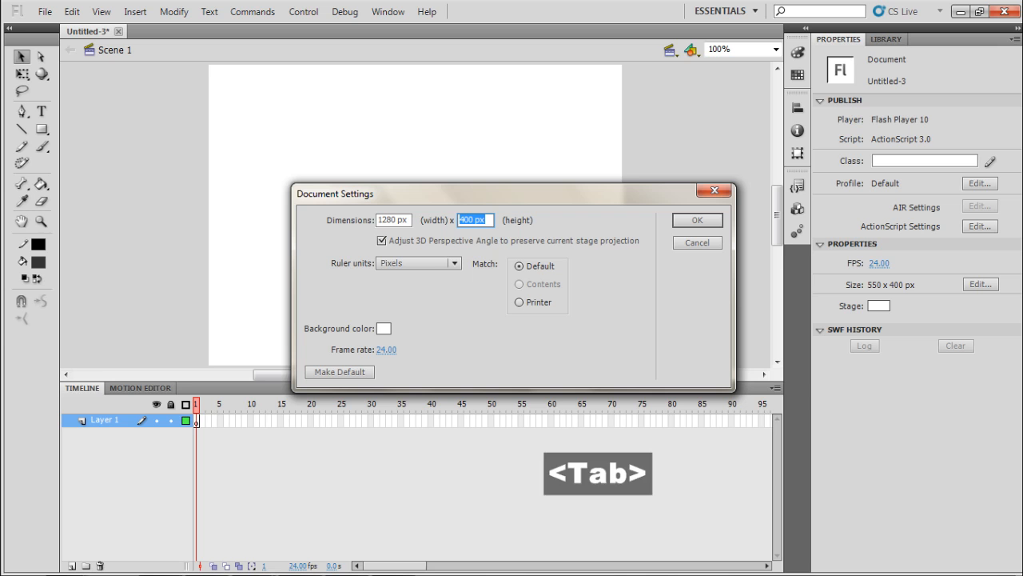
pyautogui.write('720')
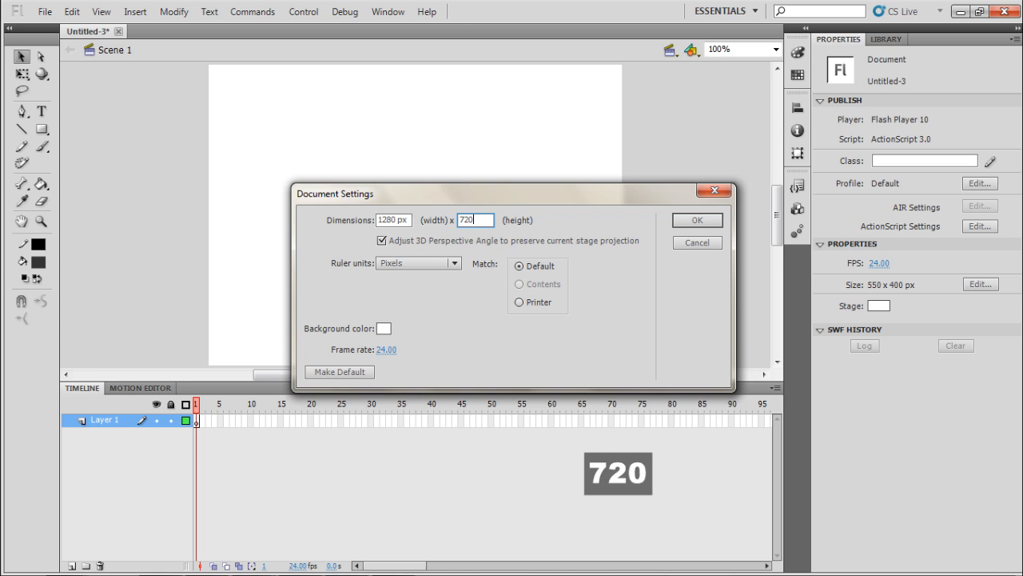
pyautogui.press('Return')
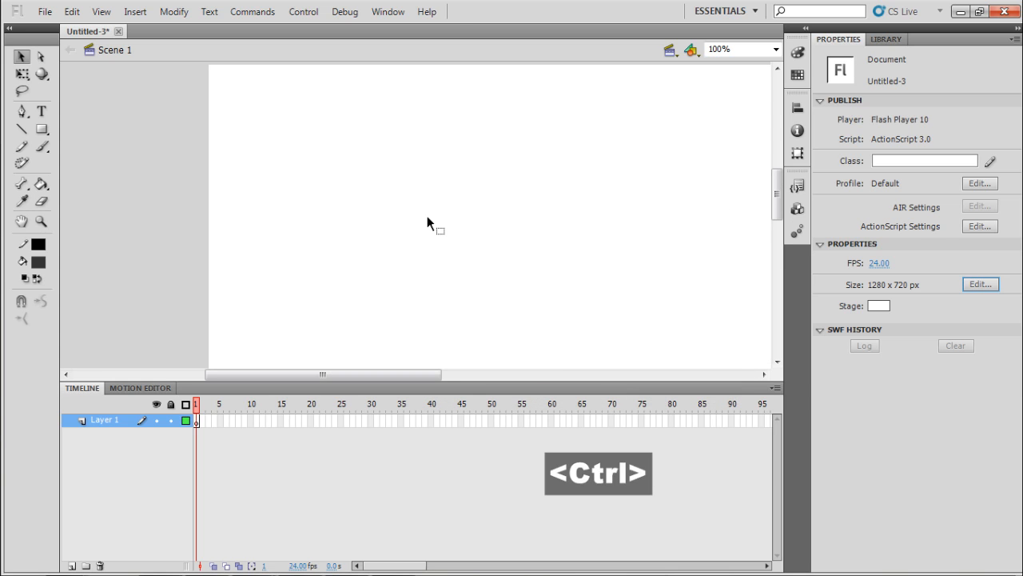
# Draw a dark grey rectangle with a black outline, about 696 by 390 px, near the middle of the stage
pyautogui.hotkey('ctrl', '-')
pyautogui.hotkey('ctrl', '-')
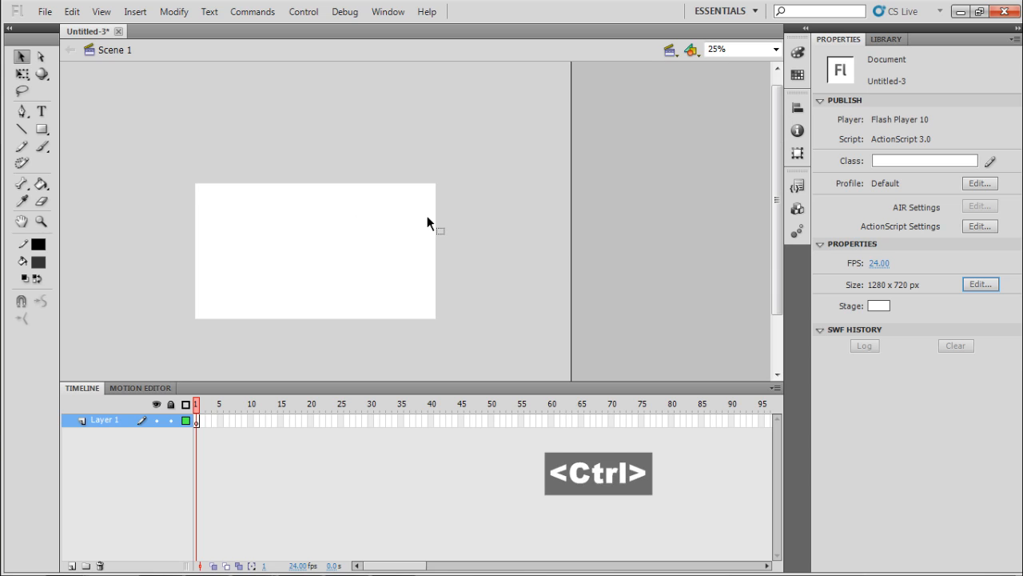
pyautogui.hotkey('ctrl', '=')
pyautogui.click(427, 216)
pyautogui.press('space')
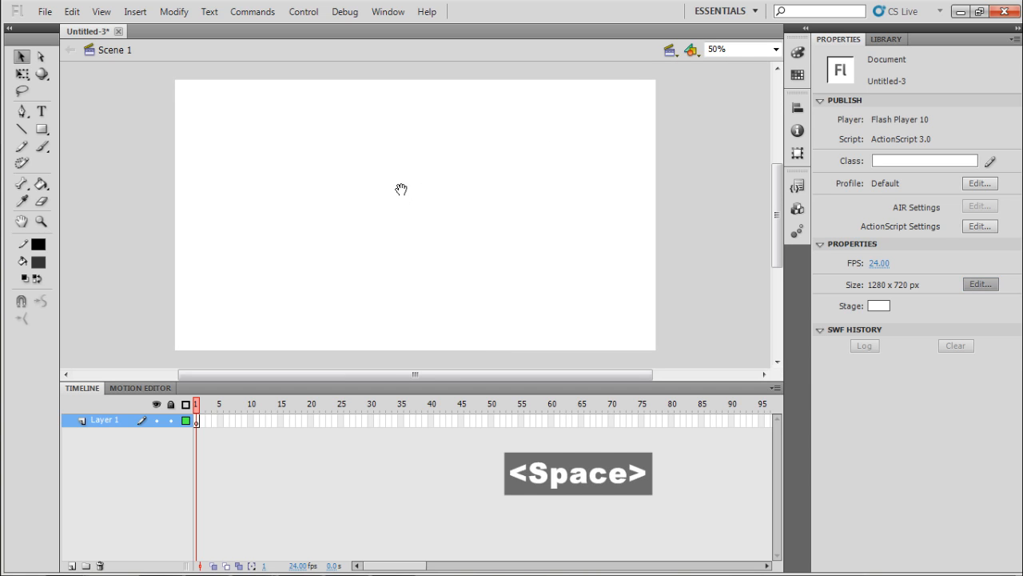
pyautogui.moveTo(399, 194); pyautogui.dragTo(424, 178)
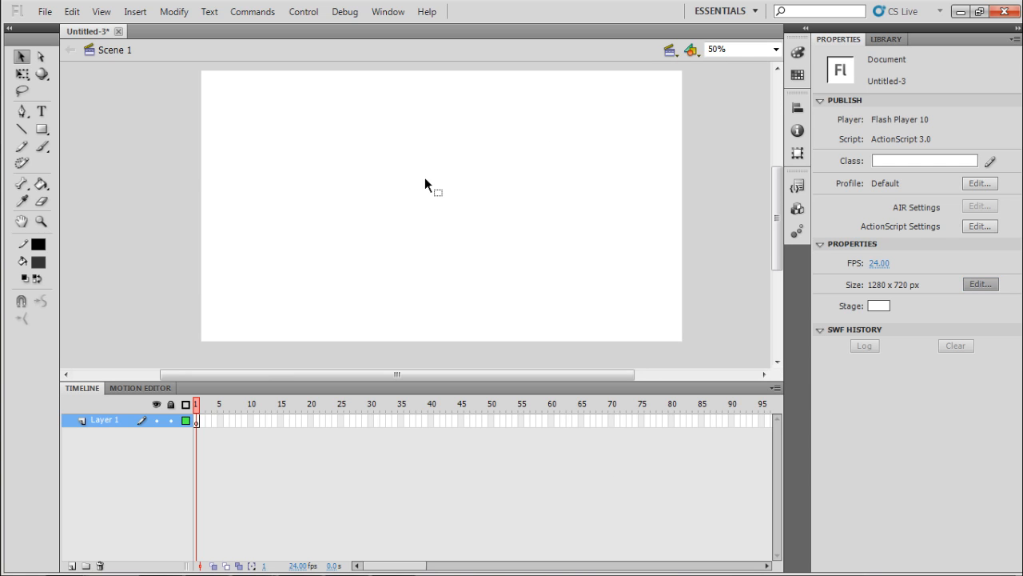
pyautogui.click(41, 129)
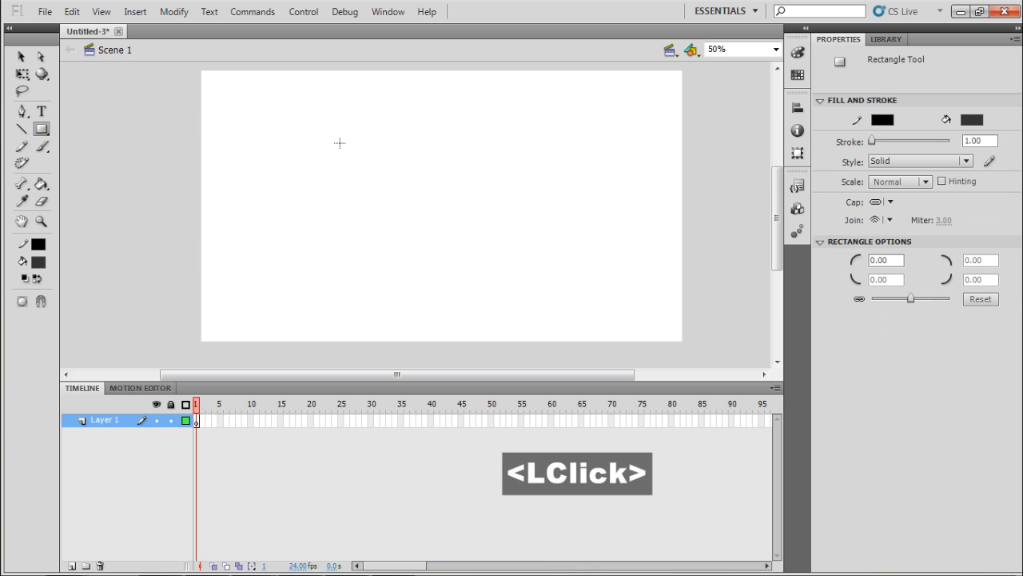
pyautogui.moveTo(321, 126); pyautogui.dragTo(584, 272)
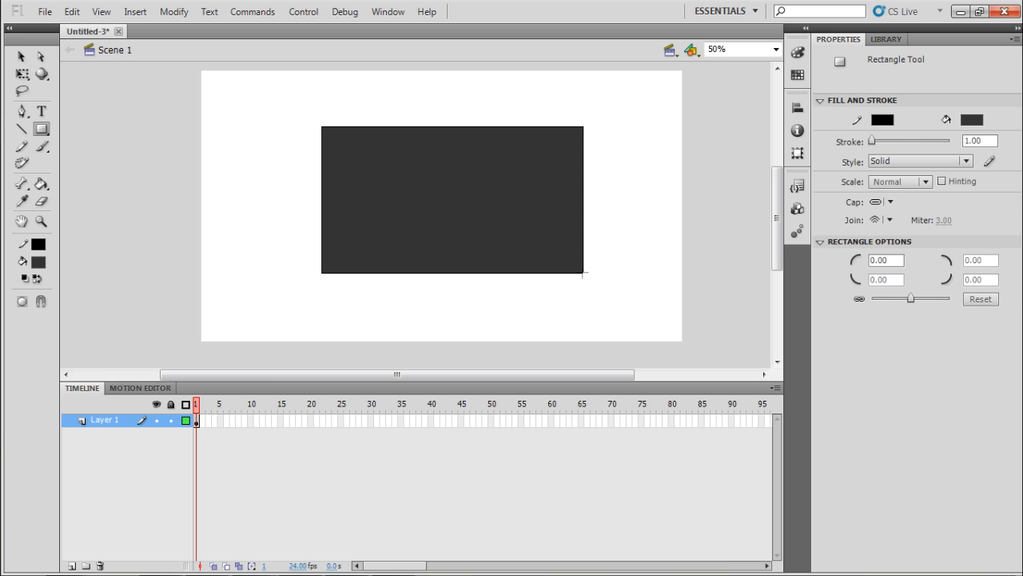
# Select individual outline edges of the rectangle with the Selection tool, and clear the selection
pyautogui.press('v')
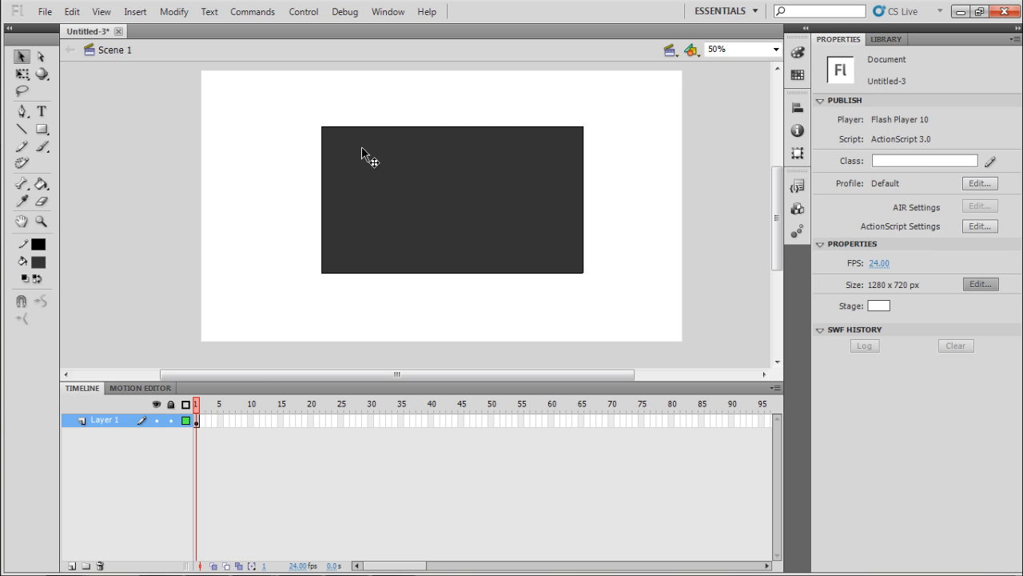
pyautogui.click(364, 126)
pyautogui.click(322, 165)
pyautogui.click(592, 217)
pyautogui.click(583, 219)
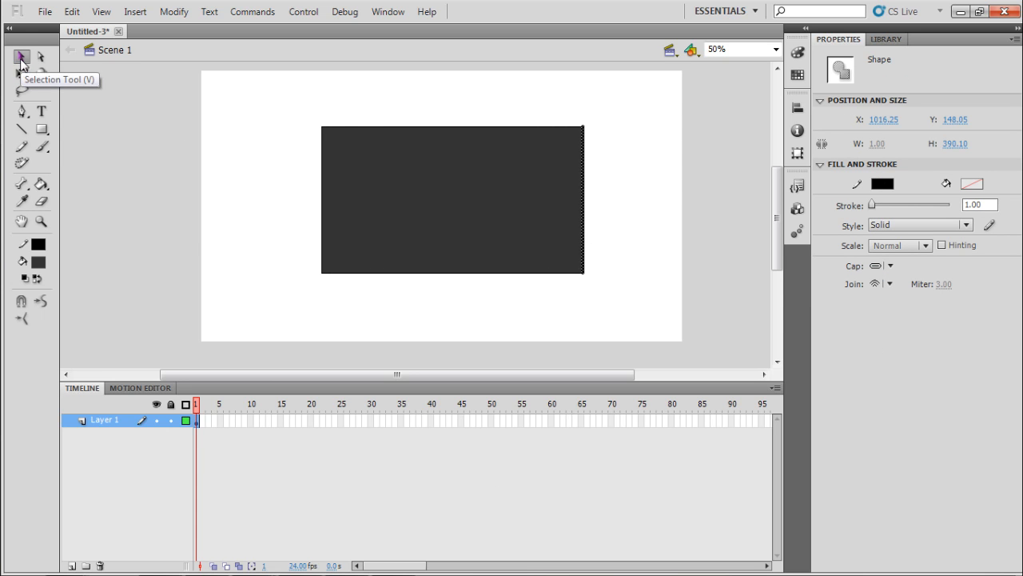
pyautogui.click(187, 147)
pyautogui.press('v')
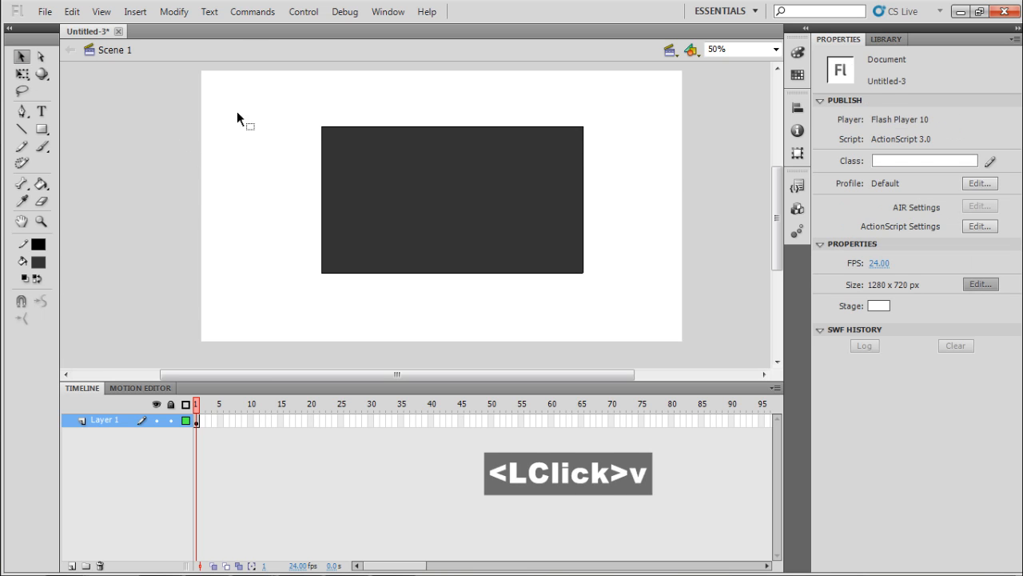
# Move the rectangle's right, top and left outline edges away from the fill and delete the bottom edge
pyautogui.moveTo(586, 162); pyautogui.dragTo(609, 183)
pyautogui.click(440, 127)
pyautogui.moveTo(448, 128); pyautogui.dragTo(448, 109)
pyautogui.click(325, 147)
pyautogui.moveTo(325, 152); pyautogui.dragTo(263, 160)
pyautogui.moveTo(452, 273)
pyautogui.mouseDown()
pyautogui.moveTo(451, 293)
pyautogui.moveTo(448, 213)
pyautogui.moveTo(458, 326)
pyautogui.moveTo(463, 273)
pyautogui.mouseUp()
pyautogui.click(478, 273)
pyautogui.press('Delete')
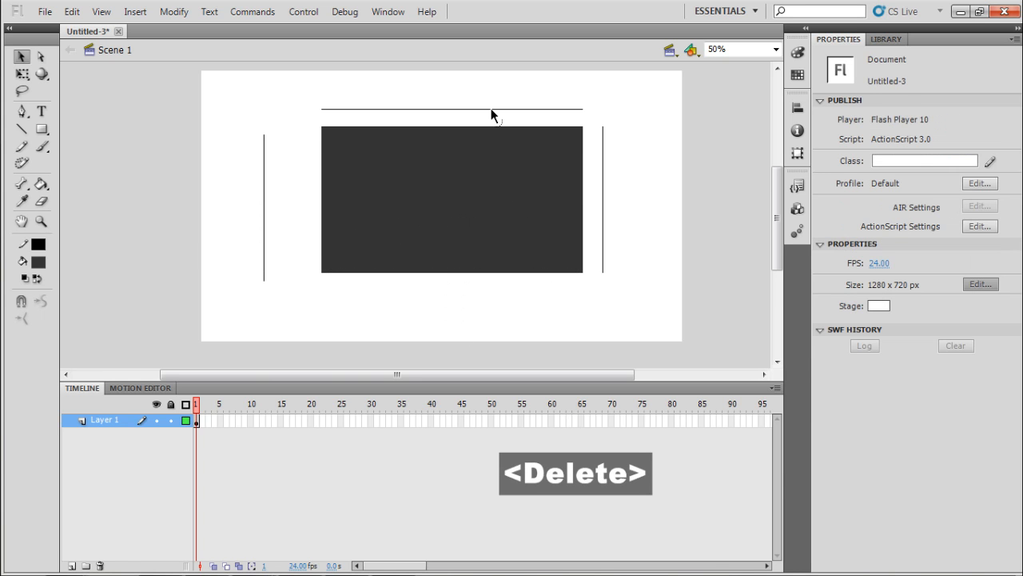
# Delete the three detached outline segments above, left and right of the rectangle's fill
pyautogui.click(491, 110)
pyautogui.press('Delete')
pyautogui.click(600, 170)
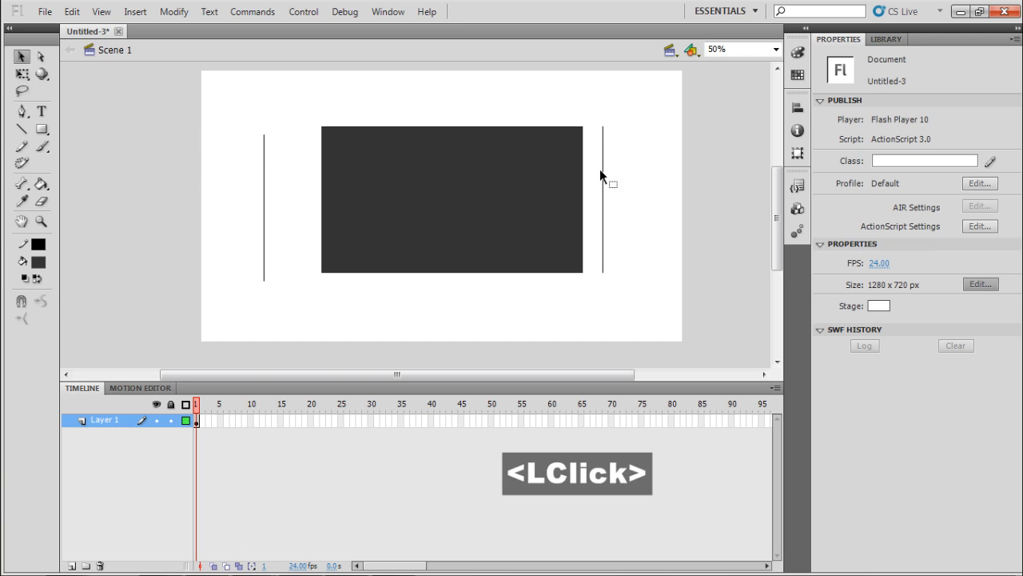
pyautogui.click(265, 186)
pyautogui.press('Delete')
pyautogui.click(602, 196)
pyautogui.press('Delete')
# Undo the deletions and moves of the outline edges until the rectangle's full outline is restored
pyautogui.hotkey('ctrl', 'z')
pyautogui.hotkey('ctrl', 'z')
pyautogui.hotkey('ctrl', 'z')
pyautogui.hotkey('ctrl', 'z')
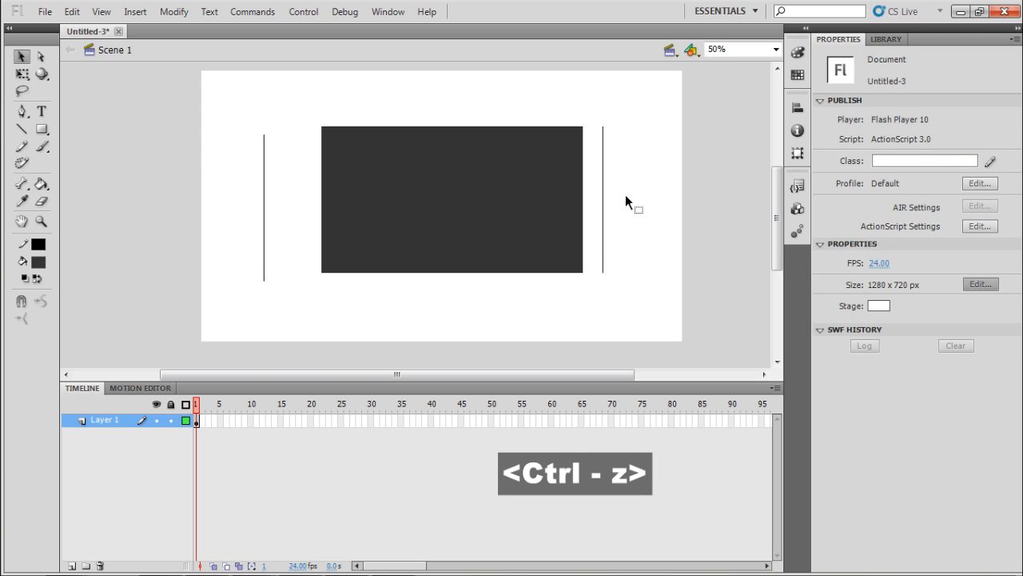
pyautogui.hotkey('ctrl', 'z')
pyautogui.hotkey('ctrl', 'z')
pyautogui.hotkey('ctrl', 'z')
pyautogui.hotkey('ctrl', 'z')
pyautogui.hotkey('ctrl', 'z')
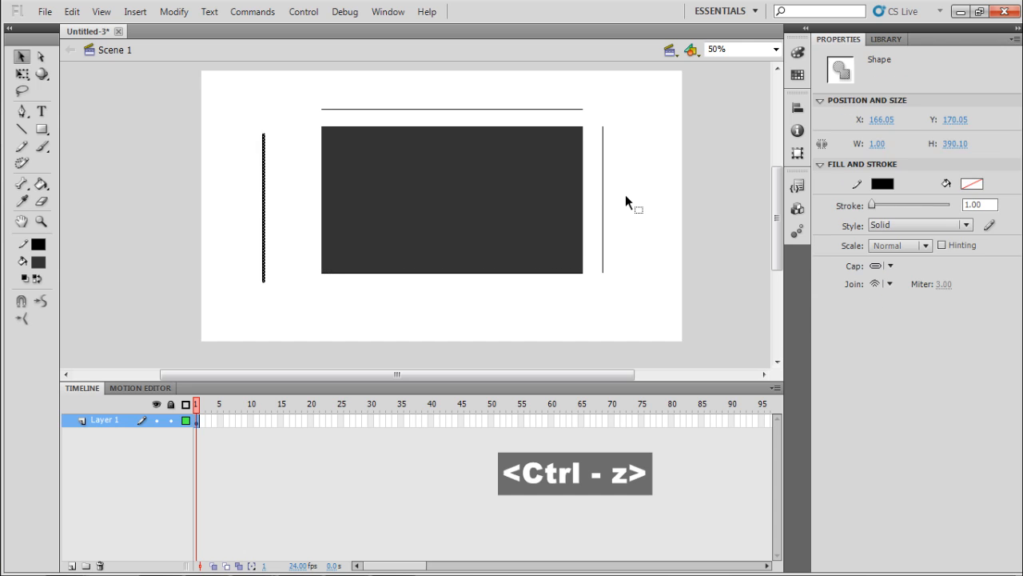
pyautogui.hotkey('ctrl', 'z')
pyautogui.hotkey('ctrl', 'z')
# Try a stroke thickness of 47.15 on the rectangle's top edge, and undo it
pyautogui.click(608, 130)
pyautogui.doubleClick(574, 126)
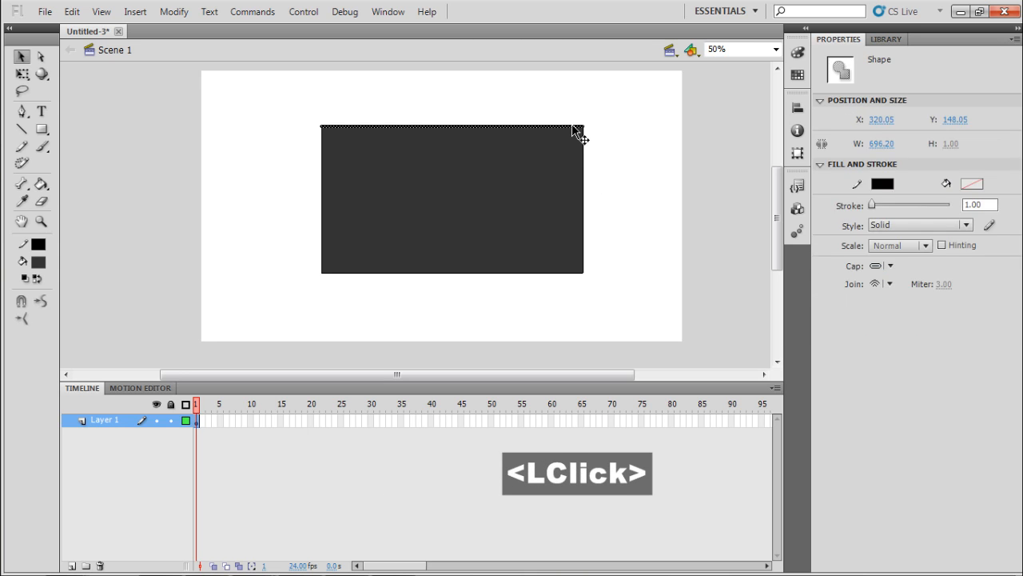
pyautogui.click(574, 131)
pyautogui.click(574, 130)
pyautogui.moveTo(877, 205)
pyautogui.mouseDown()
pyautogui.moveTo(899, 206)
pyautogui.moveTo(878, 205)
pyautogui.moveTo(889, 206)
pyautogui.mouseUp()
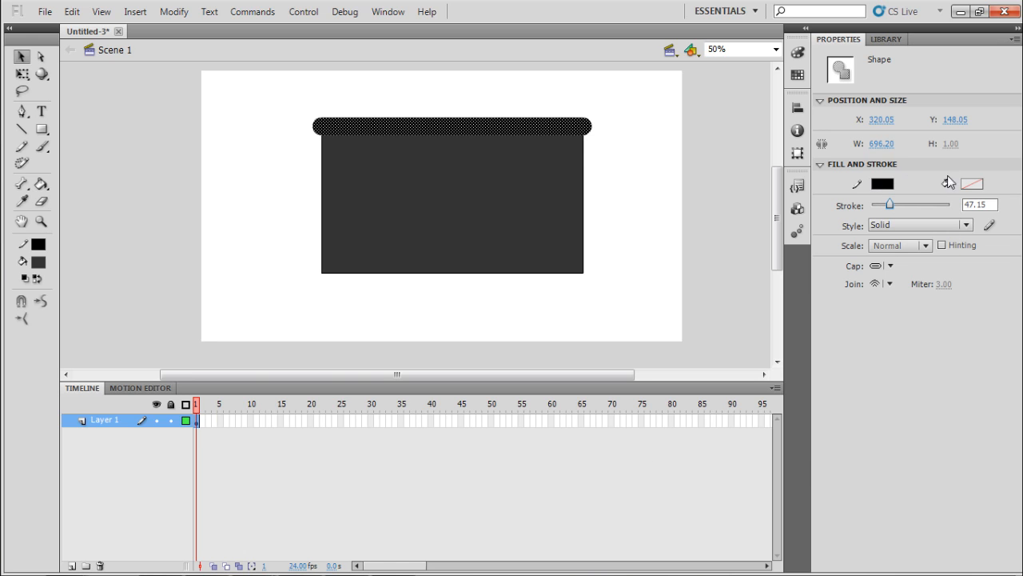
pyautogui.press('ctrl')
pyautogui.hotkey('ctrl', 'z')
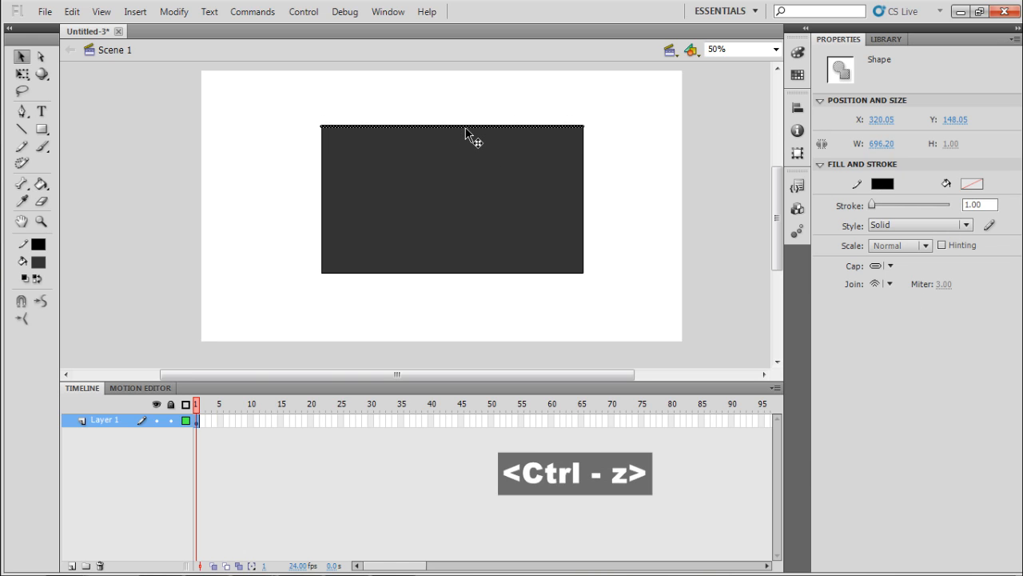
# Select the rectangle's entire outline, move it away from the fill, and undo the move
pyautogui.click(656, 140)
pyautogui.click(551, 126)
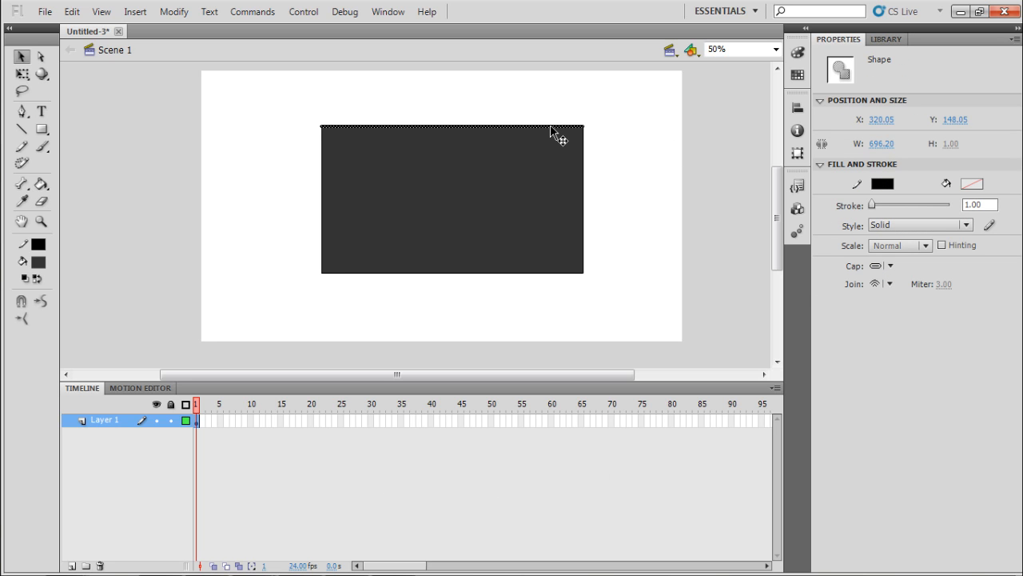
pyautogui.doubleClick(551, 130)
pyautogui.moveTo(551, 130)
pyautogui.mouseDown()
pyautogui.moveTo(347, 144)
pyautogui.moveTo(230, 122)
pyautogui.moveTo(319, 176)
pyautogui.moveTo(280, 121)
pyautogui.mouseUp()
pyautogui.hotkey('ctrl', 'z')
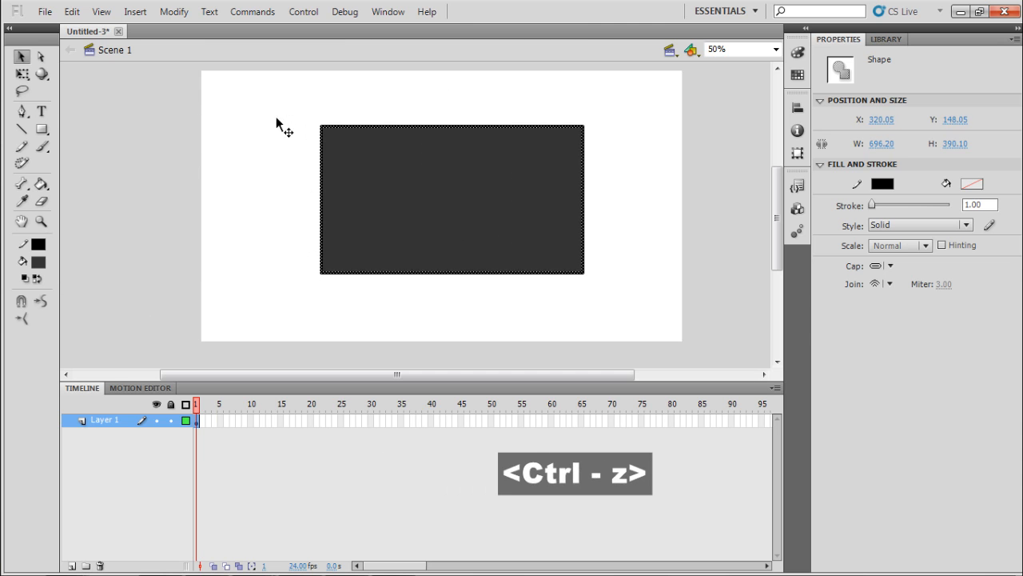
# Select only the rectangle's fill, move it down and left out of the outline, and undo the move
pyautogui.click(609, 109)
pyautogui.click(564, 157)
pyautogui.click(634, 146)
pyautogui.click(495, 166)
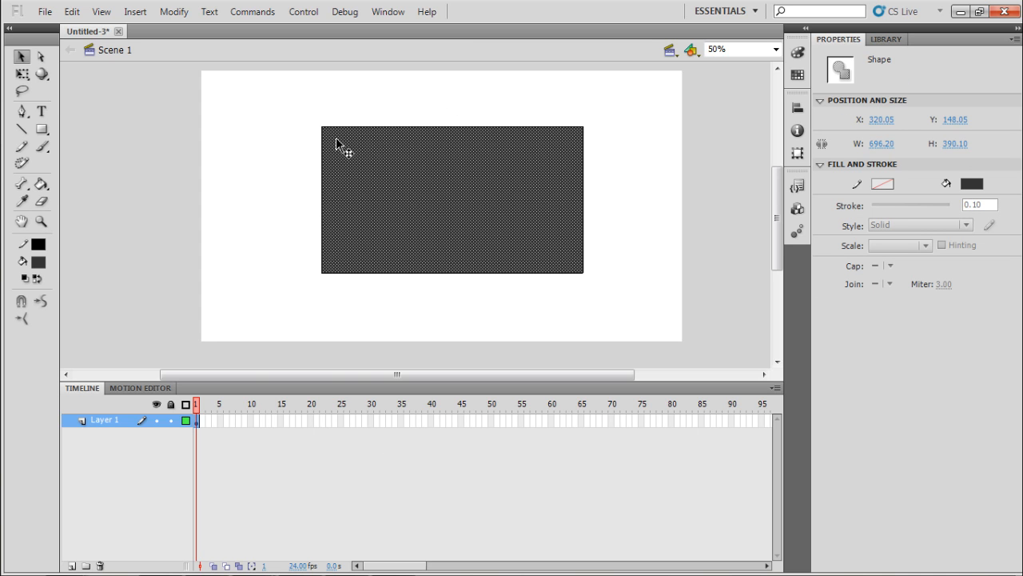
pyautogui.moveTo(491, 231); pyautogui.dragTo(332, 290)
pyautogui.press('ctrl')
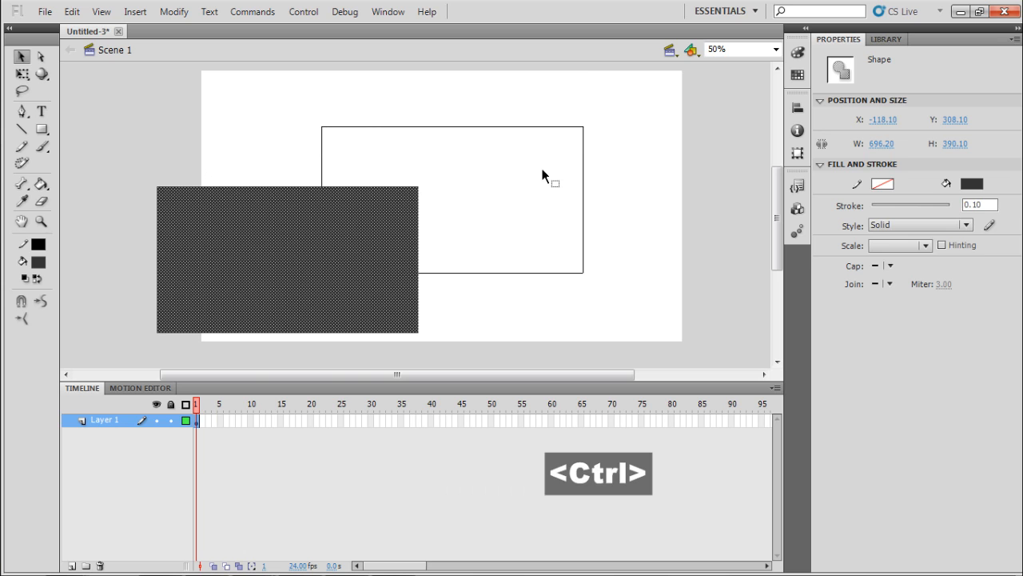
pyautogui.hotkey('ctrl', 'z')
# Move the selected fill out of its outline three more times, undoing each move, and deselect it
pyautogui.moveTo(498, 181); pyautogui.dragTo(492, 256)
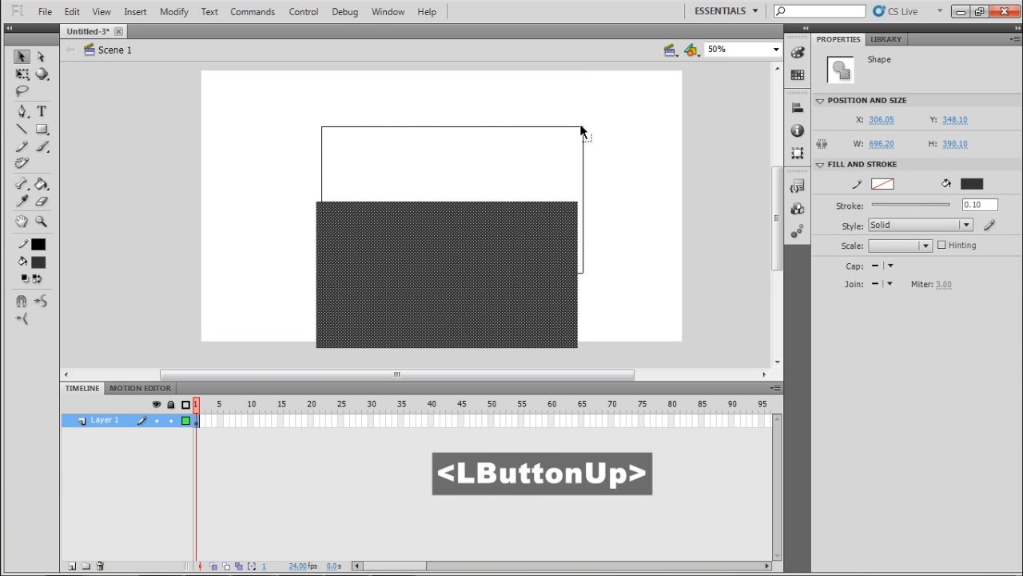
pyautogui.hotkey('ctrl', 'z')
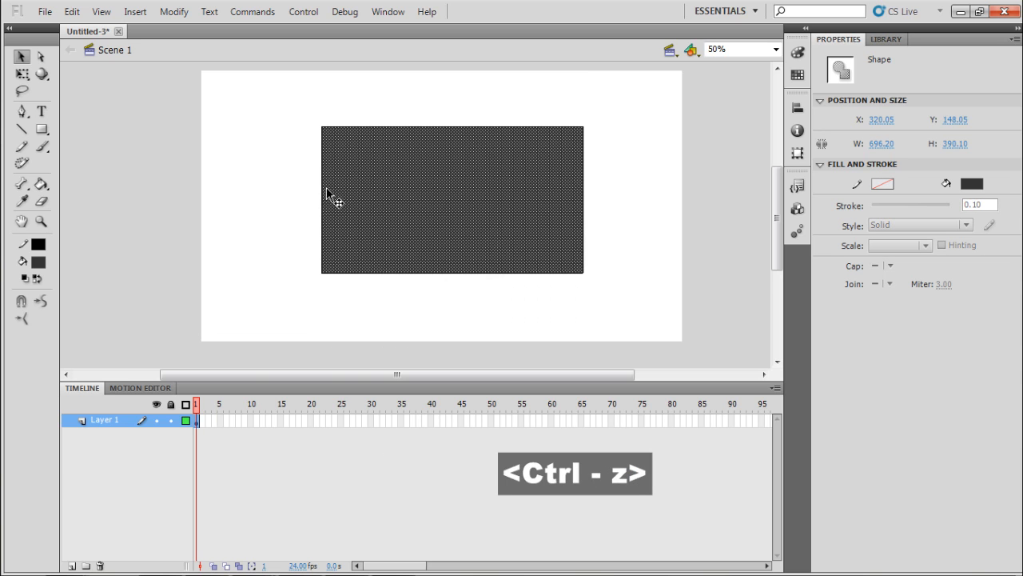
pyautogui.moveTo(425, 173); pyautogui.dragTo(492, 281)
pyautogui.hotkey('ctrl', 'z')
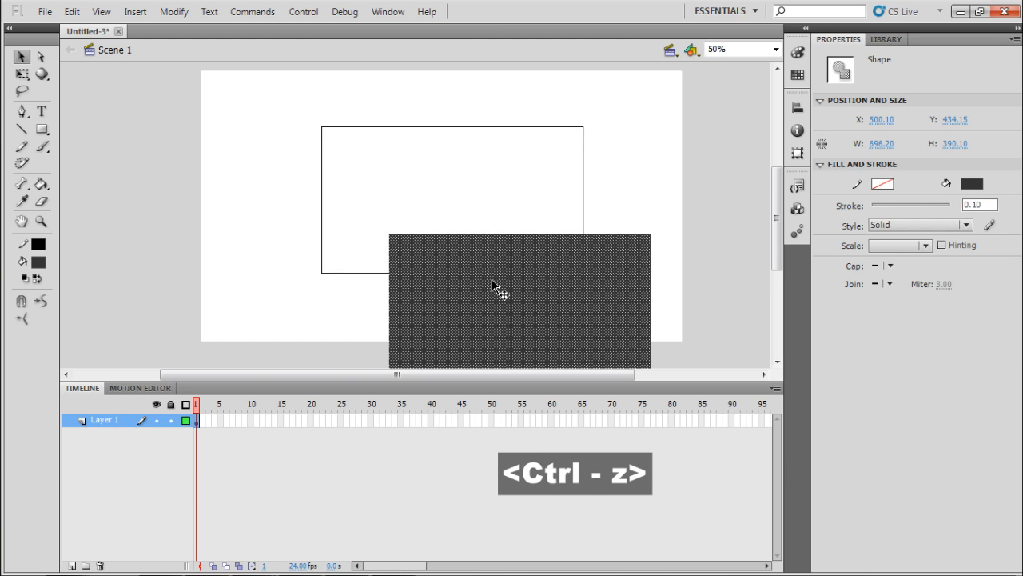
pyautogui.moveTo(485, 191); pyautogui.dragTo(530, 242)
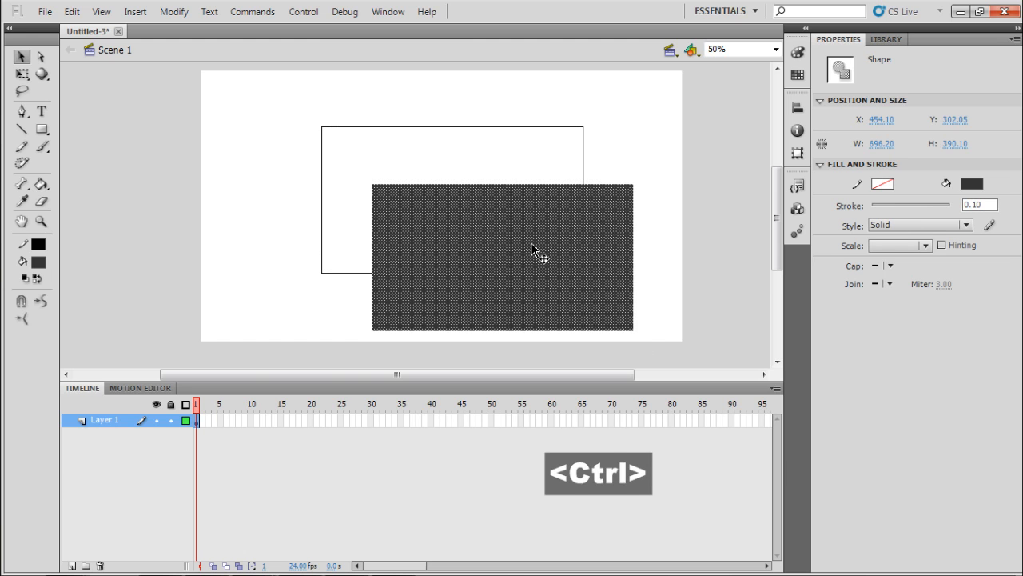
pyautogui.hotkey('ctrl', 'z')
pyautogui.click(611, 170)
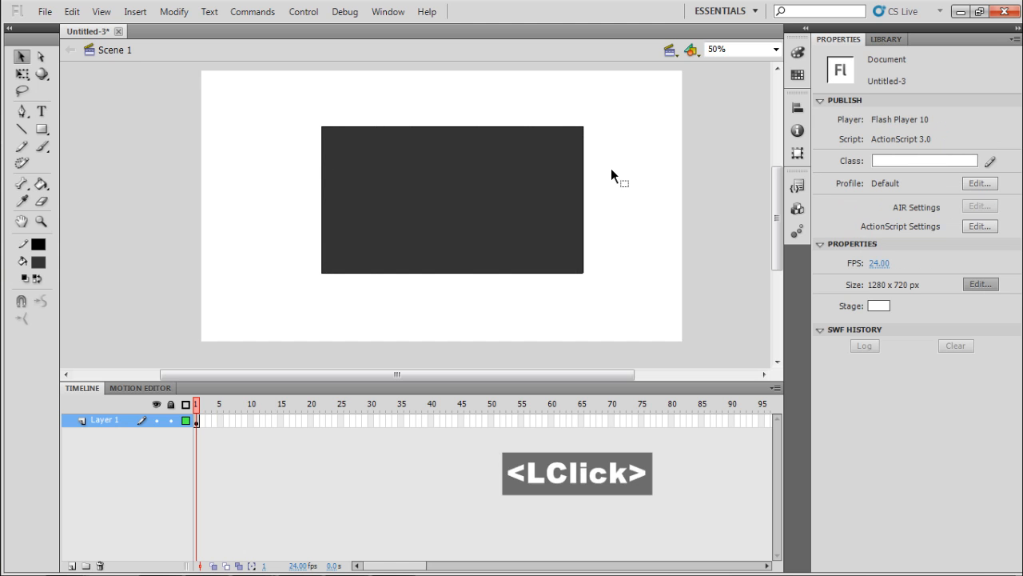
# Select the rectangle's fill and outline together and move them to about X 280, Y 126
pyautogui.click(451, 193)
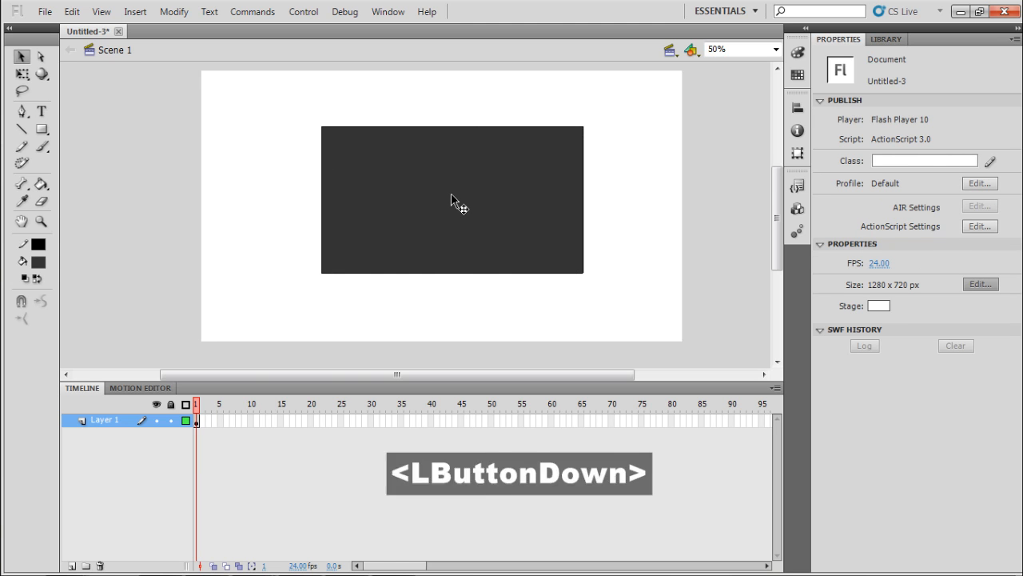
pyautogui.moveTo(447, 207); pyautogui.dragTo(378, 213)
pyautogui.moveTo(415, 181); pyautogui.dragTo(470, 166)
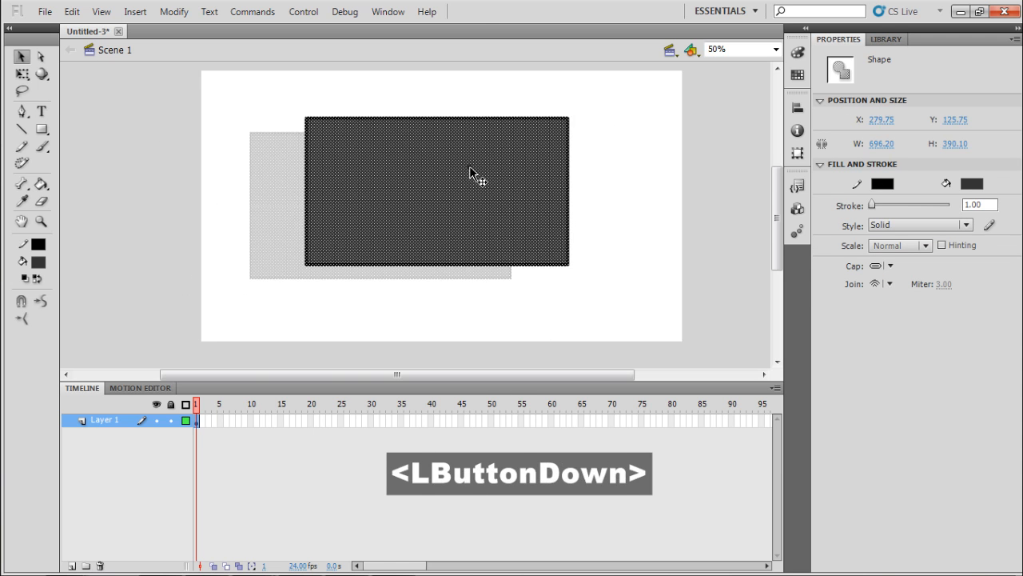
# Deselect the shape, enable Object Drawing and draw a second rectangle about 658 x 408 px overlapping the first one's lower left
pyautogui.click(569, 221)
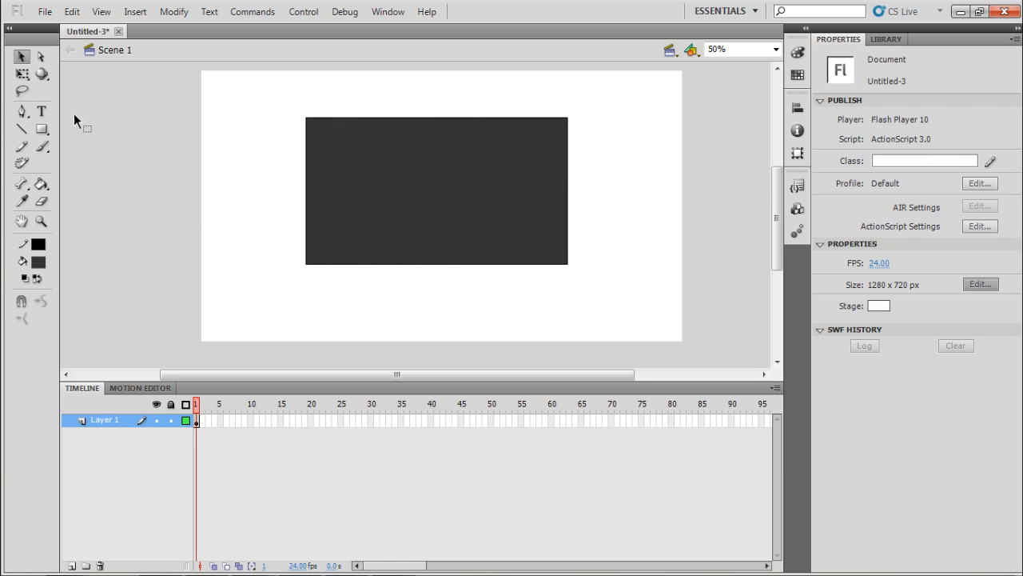
pyautogui.click(41, 128)
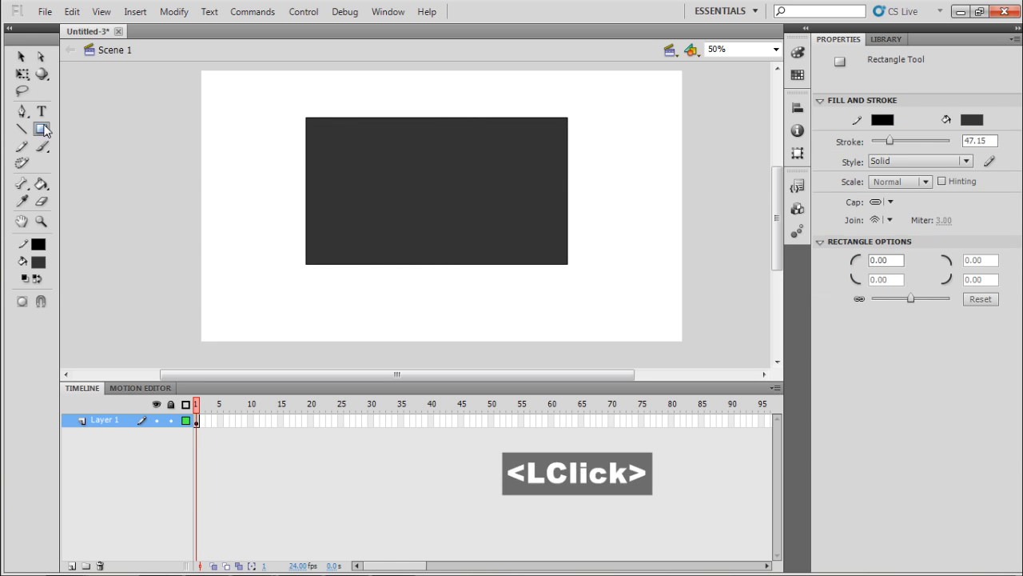
pyautogui.click(24, 303)
pyautogui.moveTo(193, 162); pyautogui.dragTo(440, 315)
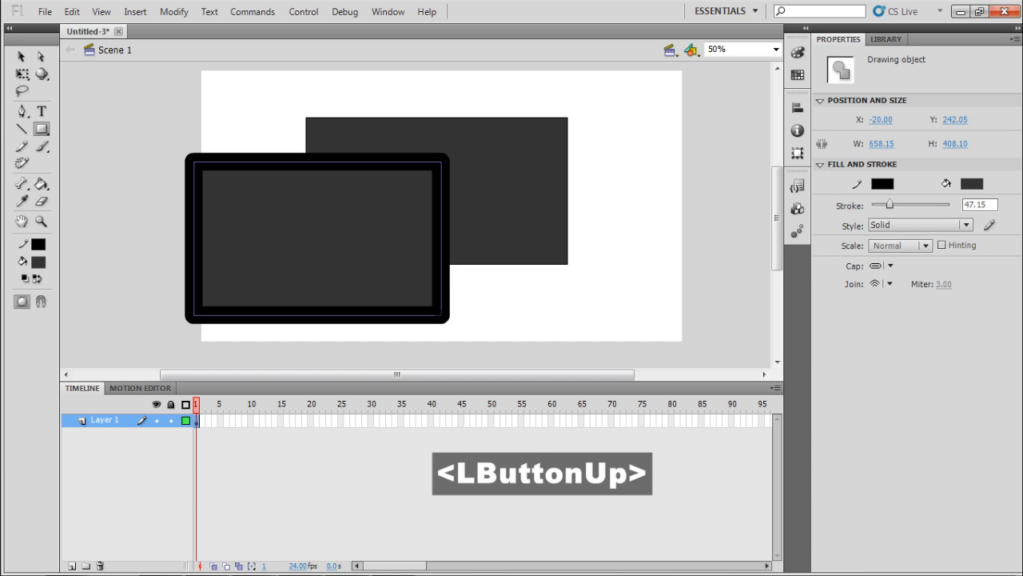
# Move the new rectangle object aside and delete the old rectangle's fill and outline from behind it
pyautogui.press('v')
pyautogui.moveTo(352, 229); pyautogui.dragTo(450, 192)
pyautogui.click(361, 184)
pyautogui.press('Delete')
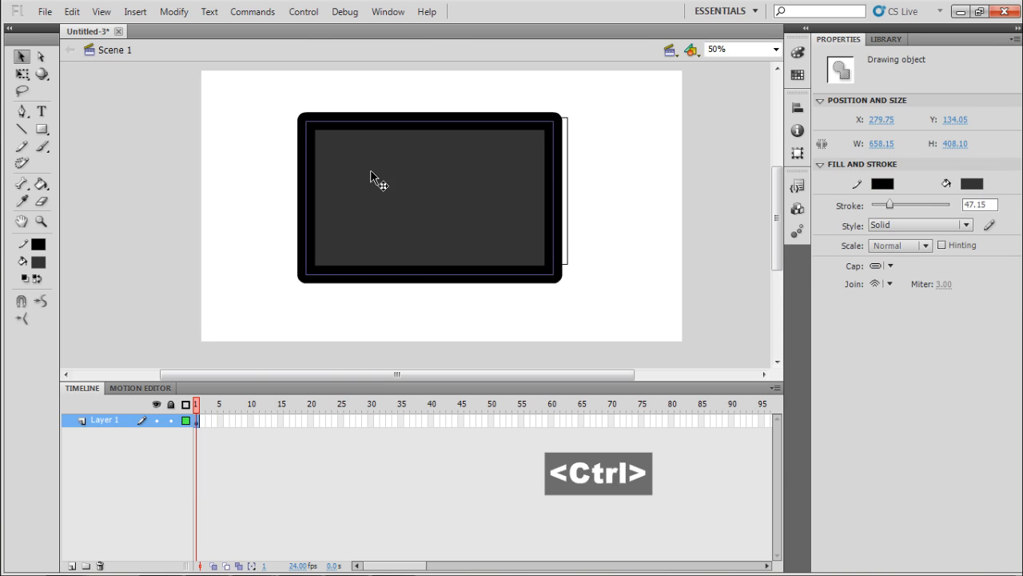
pyautogui.hotkey('ctrl', 'z')
pyautogui.click(317, 118)
pyautogui.doubleClick(318, 118)
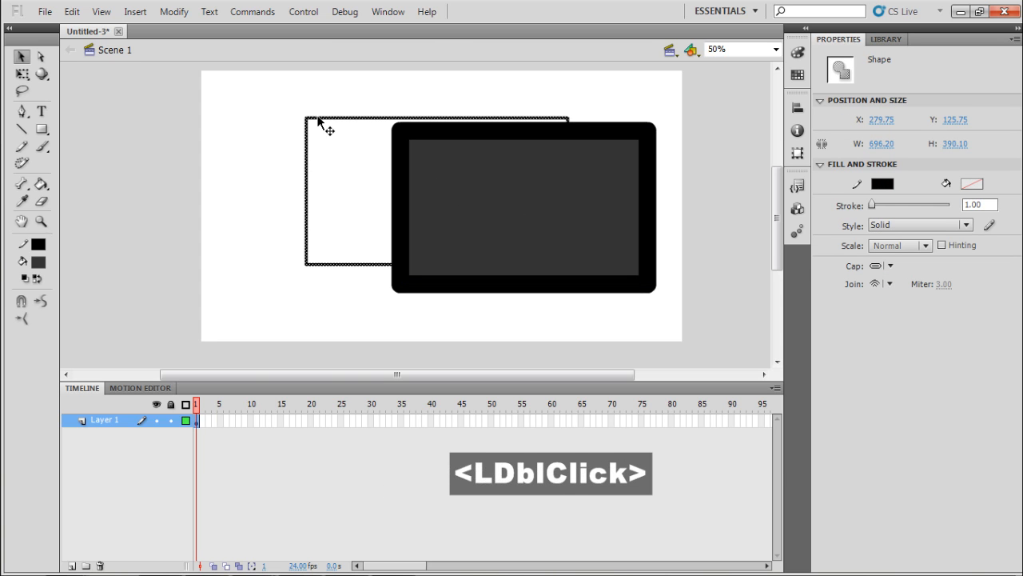
pyautogui.press('Delete')
# Move the remaining rectangle object near the middle of the stage, to about X 316, Y 126
pyautogui.moveTo(477, 197); pyautogui.dragTo(442, 193)
pyautogui.click(42, 129)
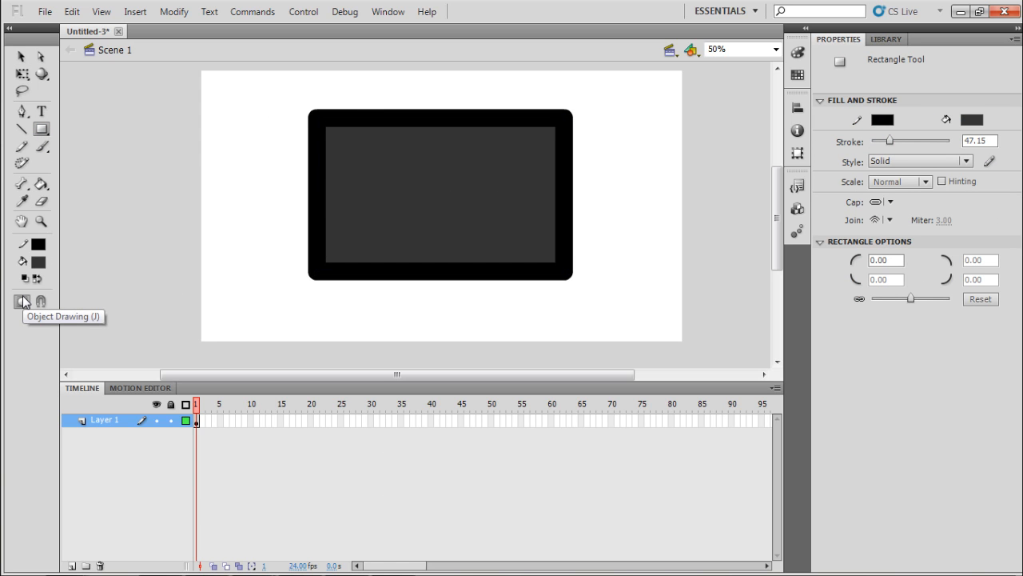
pyautogui.press('v')
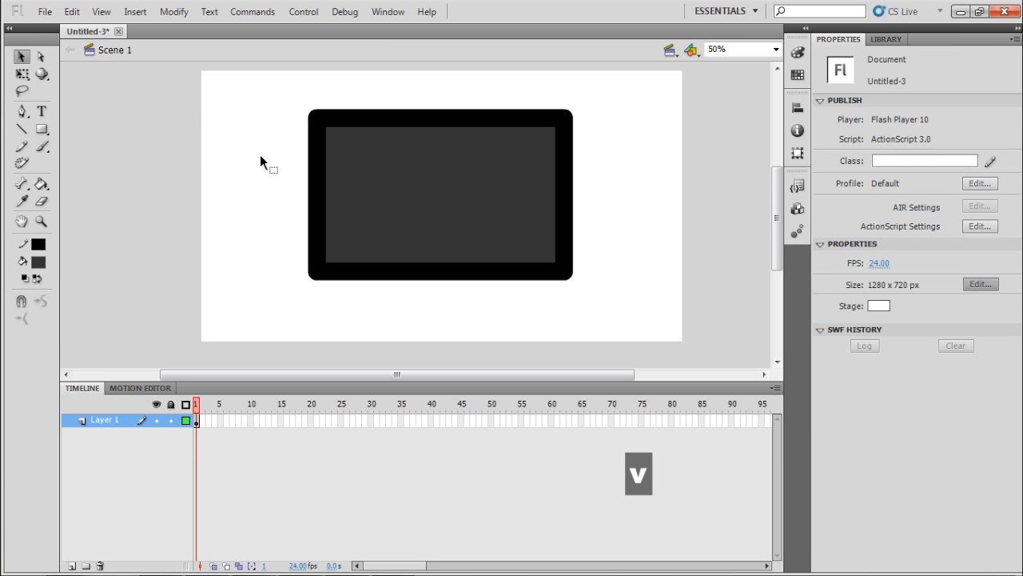
pyautogui.click(399, 154)
pyautogui.moveTo(425, 192); pyautogui.dragTo(423, 192)
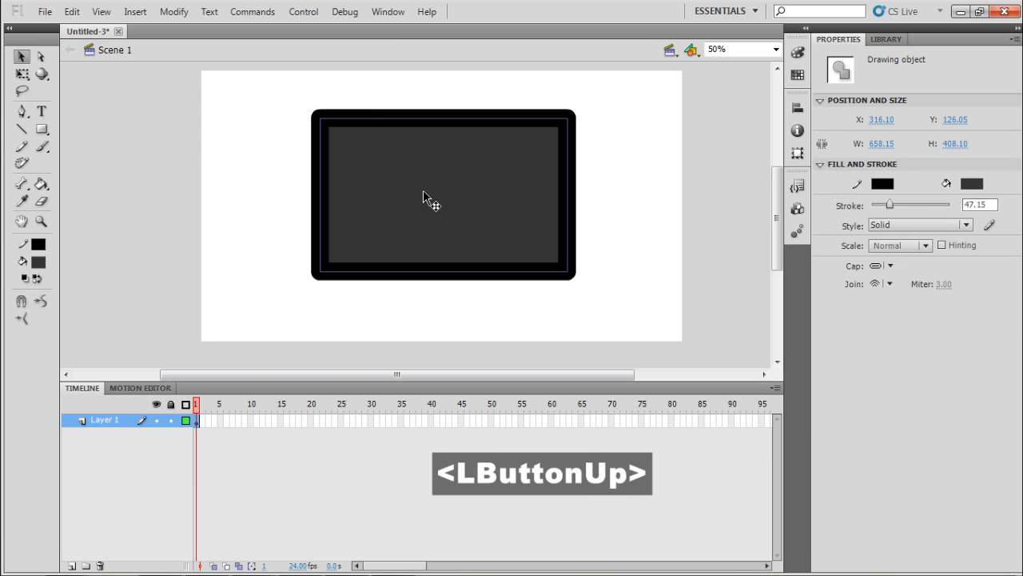
# Disable Object Drawing and draw a rectangle about 326 x 348 px beside the drawing object, overlapping the stage's left edge
pyautogui.click(42, 128)
pyautogui.click(22, 300)
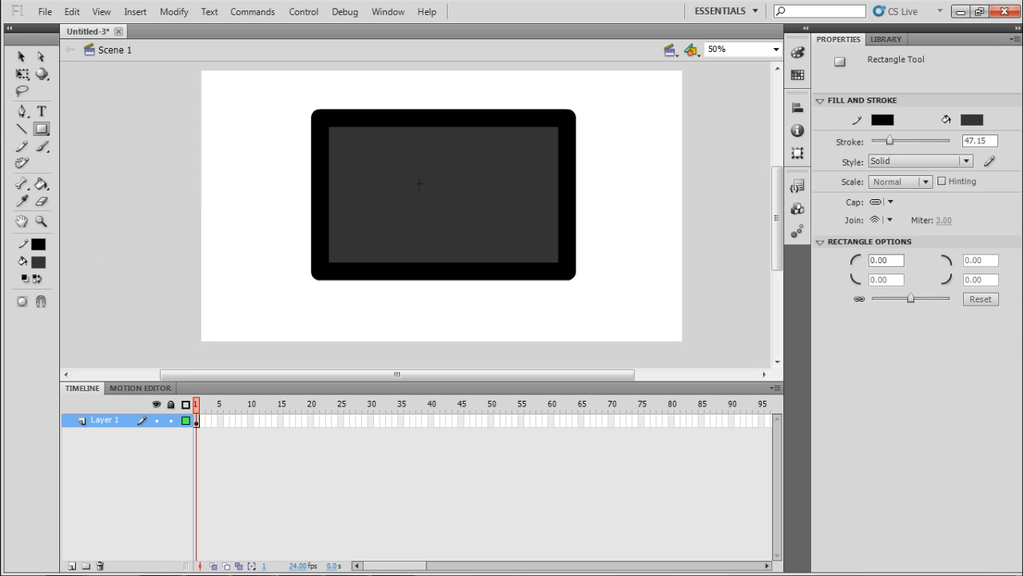
pyautogui.press('v')
pyautogui.click(452, 201)
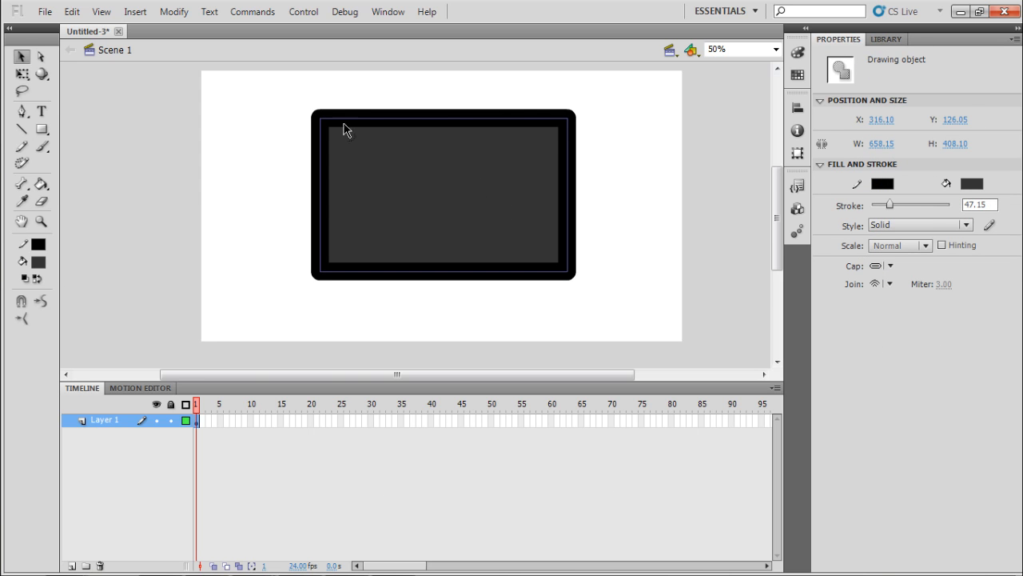
pyautogui.click(42, 129)
pyautogui.moveTo(168, 139)
pyautogui.mouseDown()
pyautogui.moveTo(293, 244)
pyautogui.moveTo(289, 269)
pyautogui.mouseUp()
# Select the smaller rectangle's fill by itself and together with its outline to see how they separate
pyautogui.press('v')
pyautogui.click(242, 186)
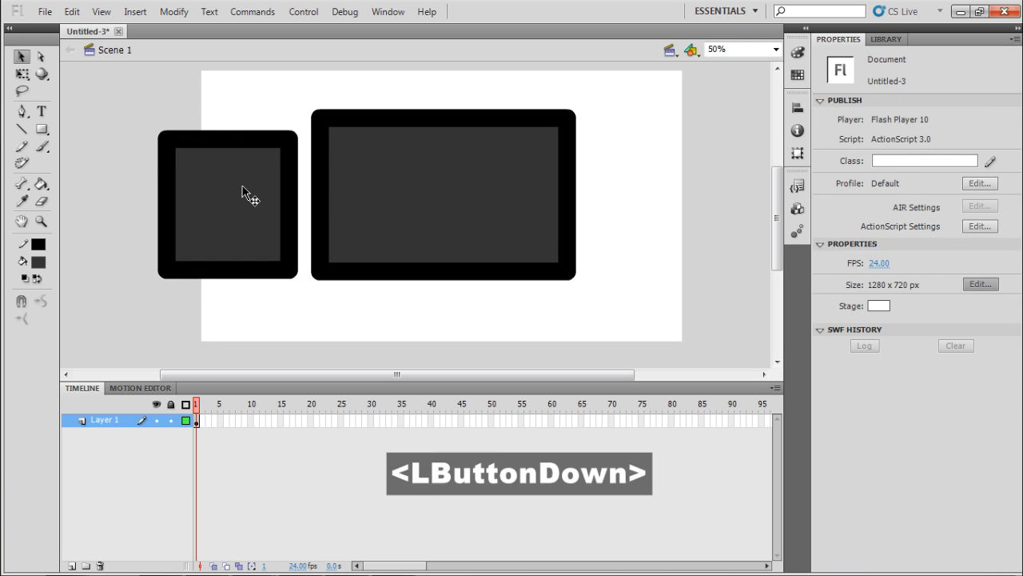
pyautogui.doubleClick(242, 186)
pyautogui.doubleClick(221, 185)
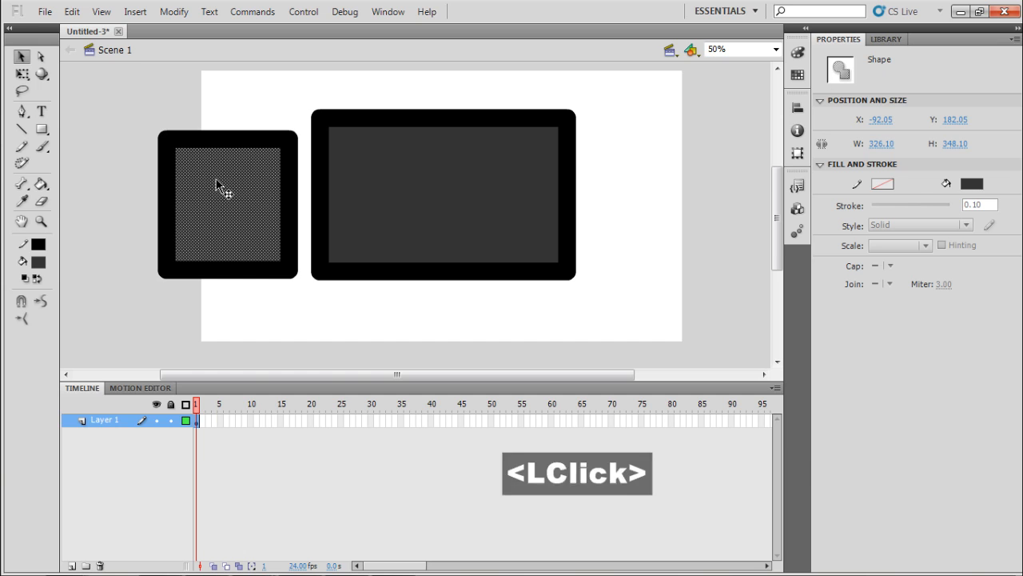
# Select and delete both rectangles to empty the stage
pyautogui.click(414, 208)
pyautogui.moveTo(126, 98)
pyautogui.mouseDown()
pyautogui.moveTo(288, 301)
pyautogui.moveTo(314, 291)
pyautogui.moveTo(297, 296)
pyautogui.moveTo(303, 312)
pyautogui.mouseUp()
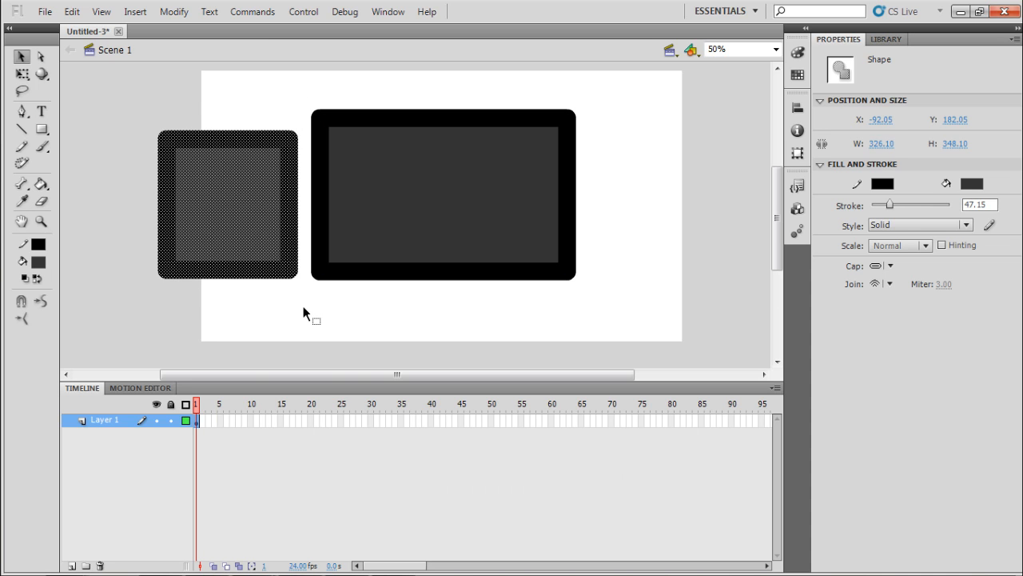
pyautogui.press('Delete')
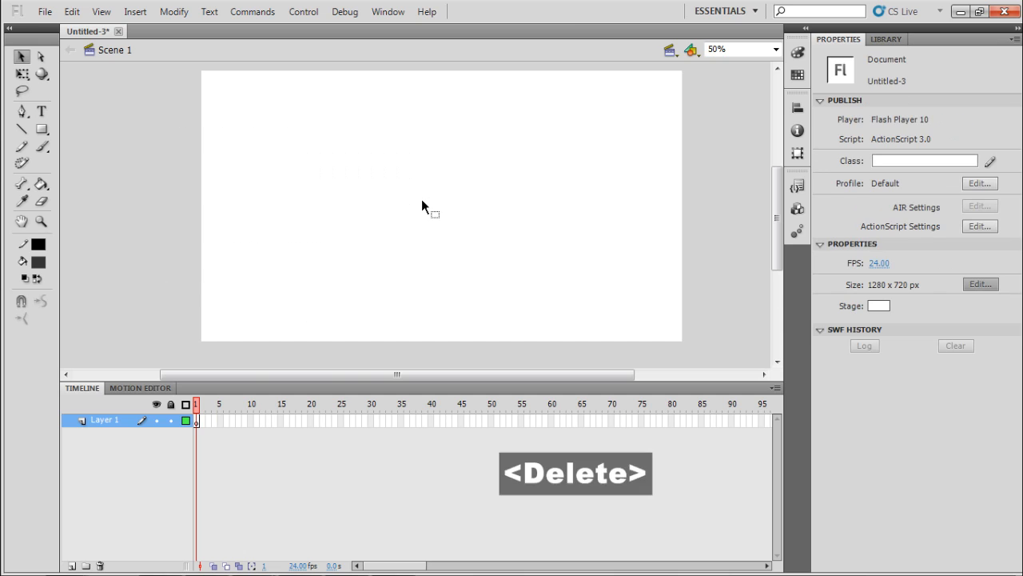
# Paint two round black outlines side by side with the Brush tool at smoothing 50
pyautogui.click(41, 131)
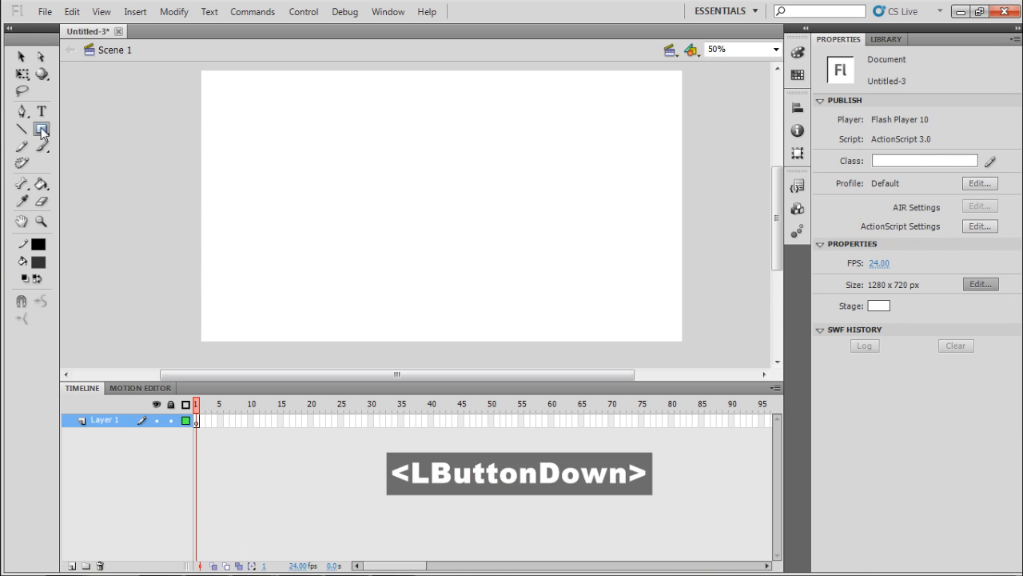
pyautogui.moveTo(41, 132)
pyautogui.mouseDown()
pyautogui.moveTo(90, 134)
pyautogui.moveTo(109, 178)
pyautogui.moveTo(105, 145)
pyautogui.moveTo(116, 164)
pyautogui.moveTo(122, 142)
pyautogui.moveTo(132, 194)
pyautogui.moveTo(158, 186)
pyautogui.moveTo(42, 129)
pyautogui.mouseUp()
pyautogui.click(41, 131)
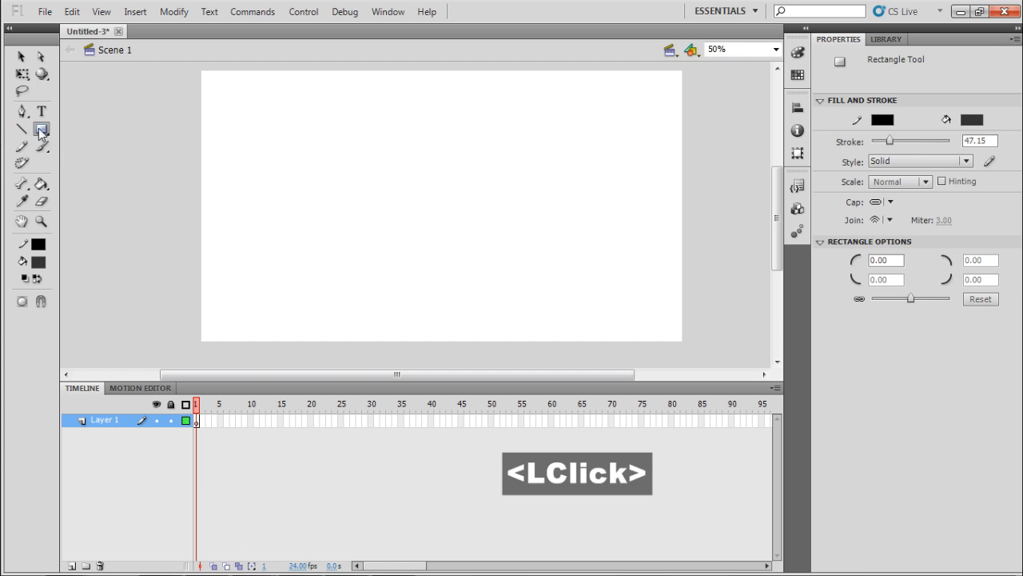
pyautogui.click(42, 147)
pyautogui.press('F9')
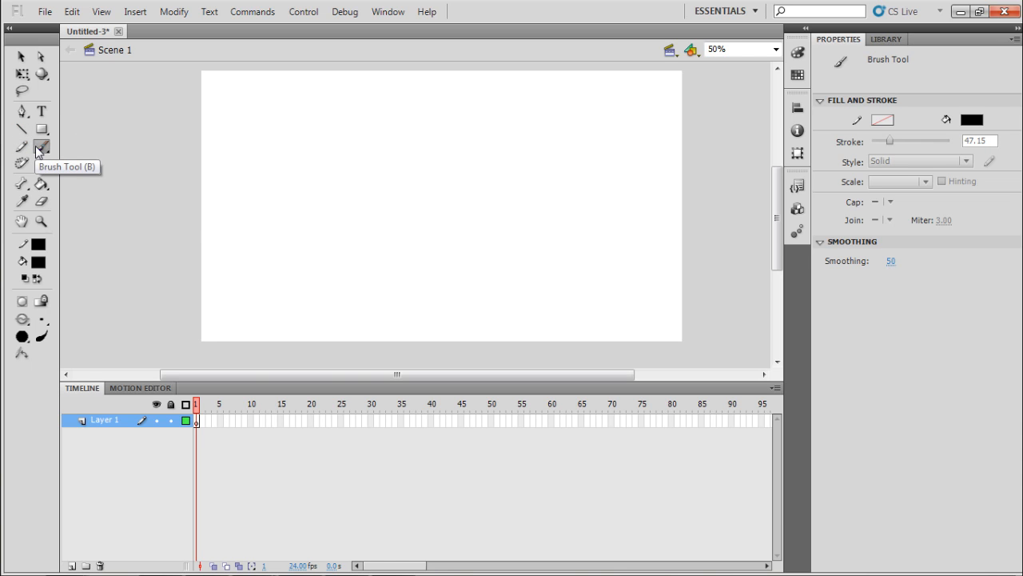
pyautogui.moveTo(446, 125)
pyautogui.mouseDown()
pyautogui.moveTo(404, 148)
pyautogui.moveTo(399, 196)
pyautogui.moveTo(429, 228)
pyautogui.moveTo(497, 236)
pyautogui.moveTo(532, 209)
pyautogui.moveTo(533, 165)
pyautogui.moveTo(476, 126)
pyautogui.mouseUp()
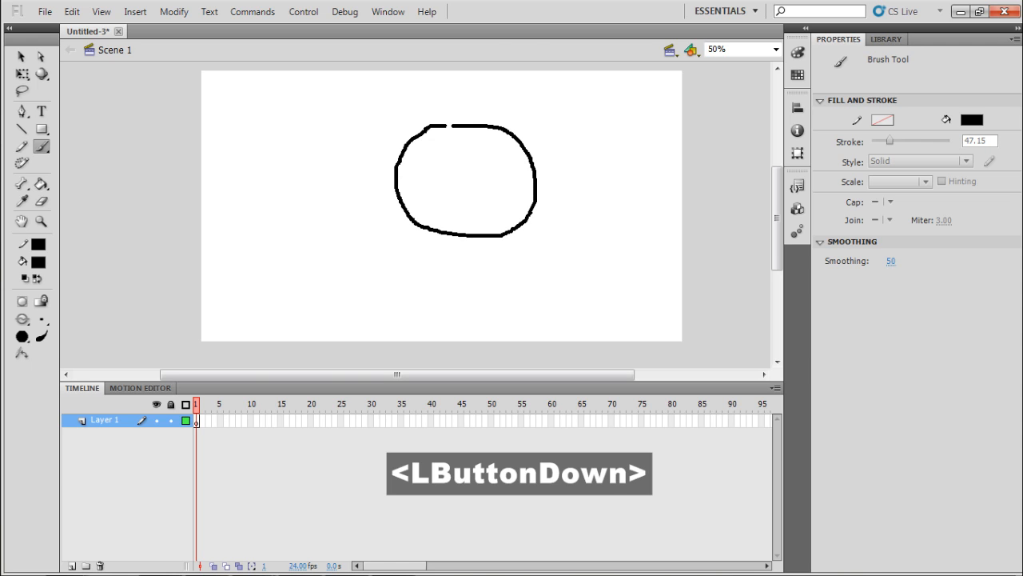
pyautogui.moveTo(453, 126); pyautogui.dragTo(452, 126)
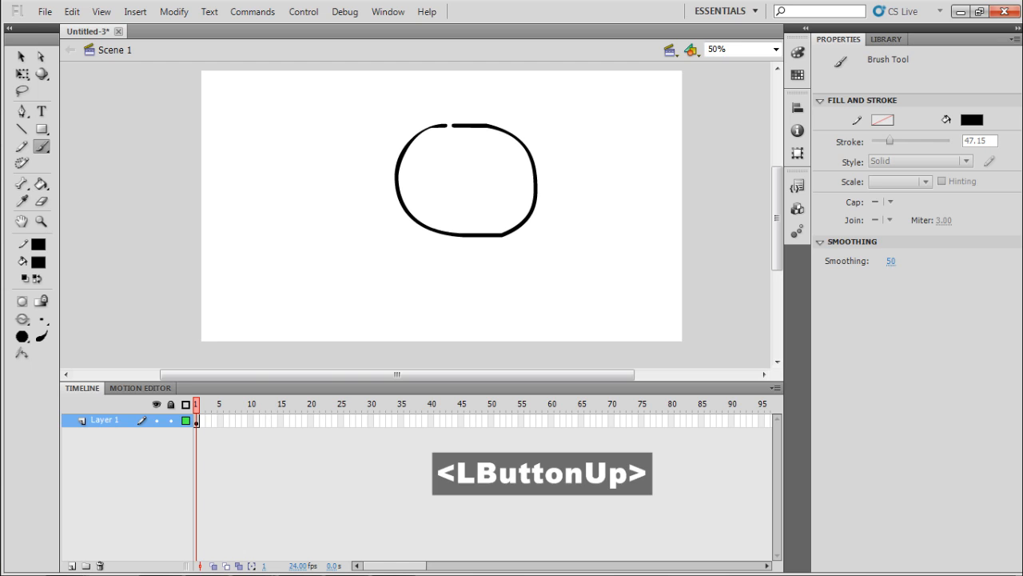
pyautogui.moveTo(283, 132)
pyautogui.mouseDown()
pyautogui.moveTo(238, 170)
pyautogui.moveTo(240, 197)
pyautogui.moveTo(262, 225)
pyautogui.moveTo(295, 232)
pyautogui.moveTo(333, 211)
pyautogui.moveTo(330, 142)
pyautogui.mouseUp()
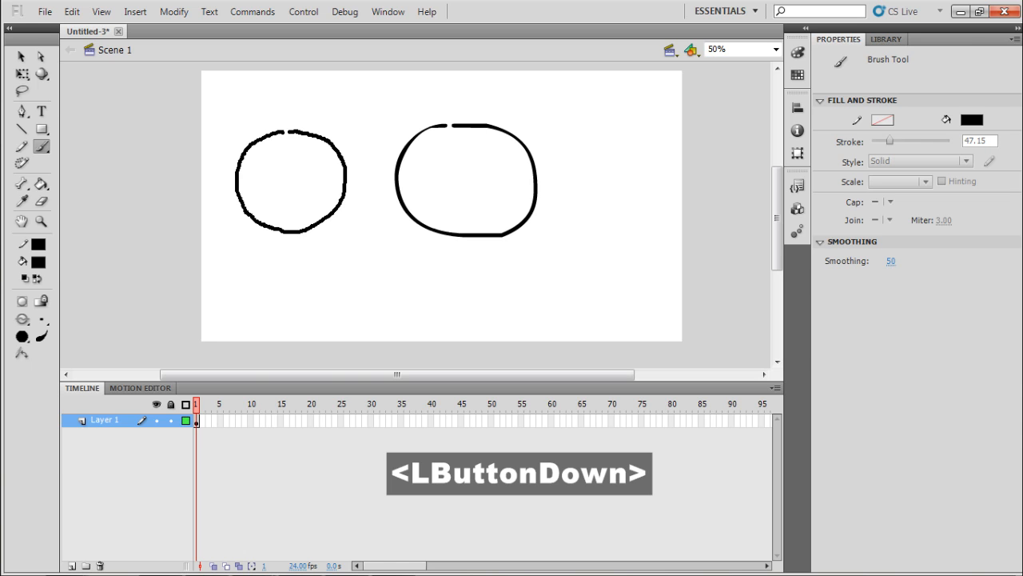
pyautogui.moveTo(289, 130); pyautogui.dragTo(289, 130)
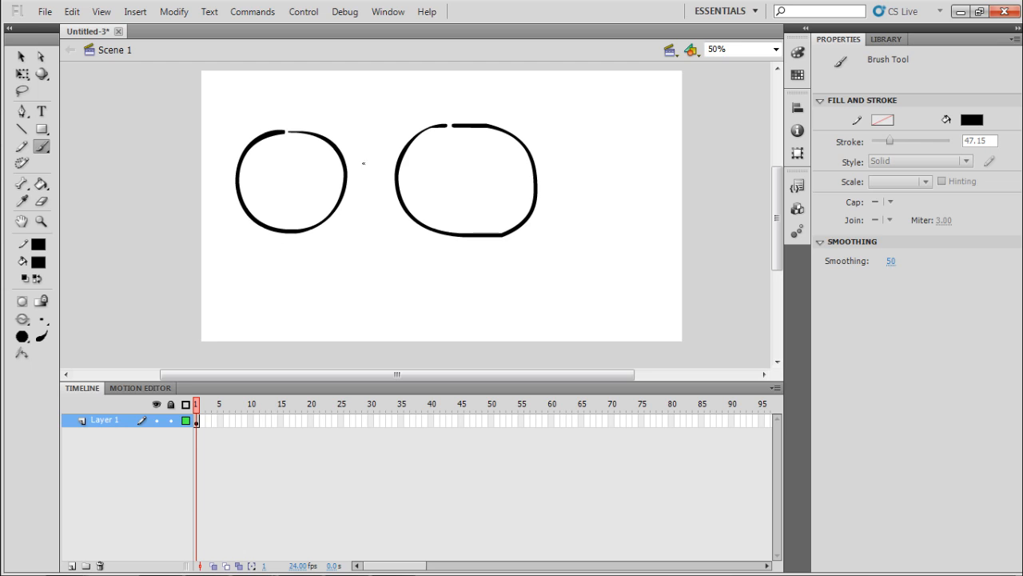
# Paint a single closed, round black head outline near the middle of the stage
pyautogui.moveTo(387, 255)
pyautogui.mouseDown()
pyautogui.moveTo(353, 291)
pyautogui.moveTo(367, 320)
pyautogui.moveTo(424, 327)
pyautogui.moveTo(441, 276)
pyautogui.moveTo(428, 251)
pyautogui.moveTo(388, 250)
pyautogui.mouseUp()
pyautogui.click(444, 200)
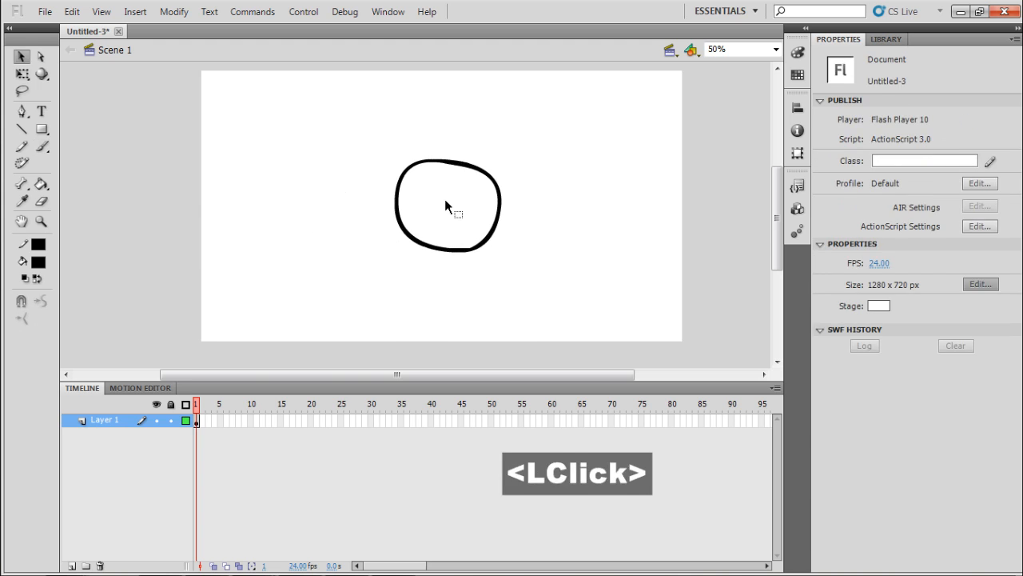
pyautogui.press('v')
# Paint two dot eyes and a small U-shaped mouth inside the head outline, undoing the oversized smile
pyautogui.press('b')
pyautogui.click(414, 189)
pyautogui.moveTo(426, 210)
pyautogui.mouseDown()
pyautogui.moveTo(454, 234)
pyautogui.moveTo(477, 211)
pyautogui.mouseUp()
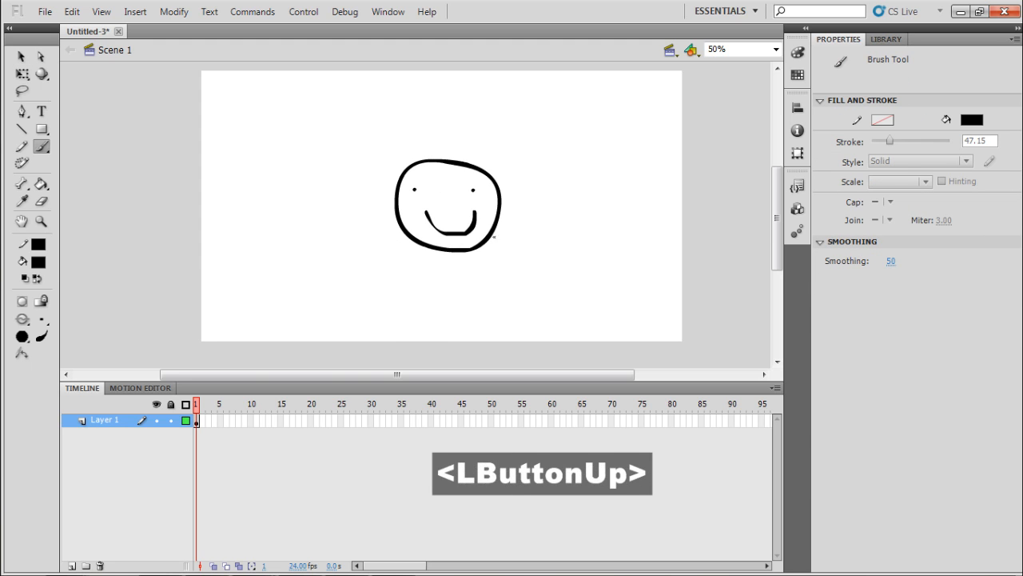
pyautogui.hotkey('ctrl', 'z')
pyautogui.click(441, 206)
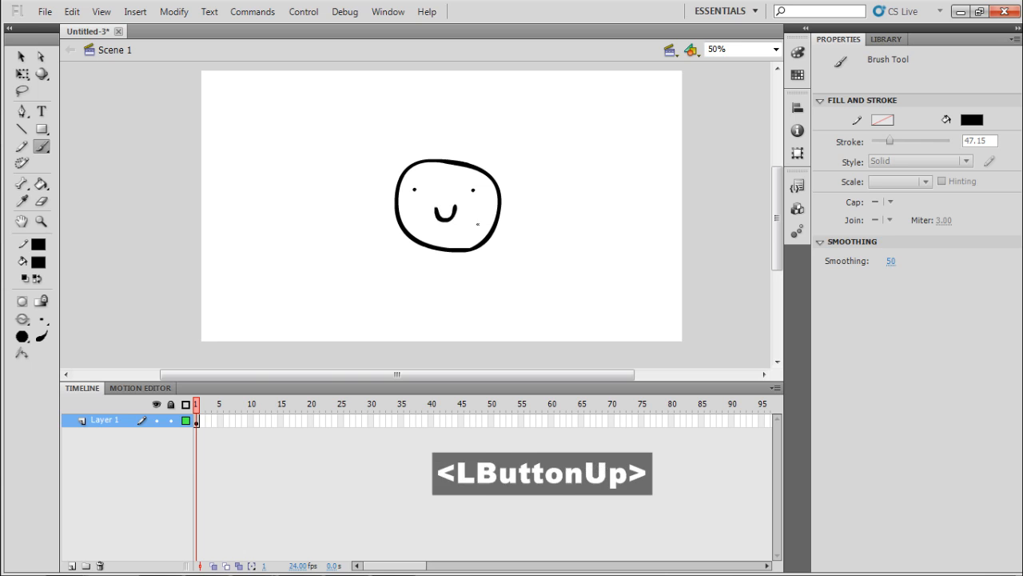
pyautogui.moveTo(453, 209); pyautogui.dragTo(453, 207)
# Fill the face with orange-yellow using the Paint Bucket tool
pyautogui.click(40, 185)
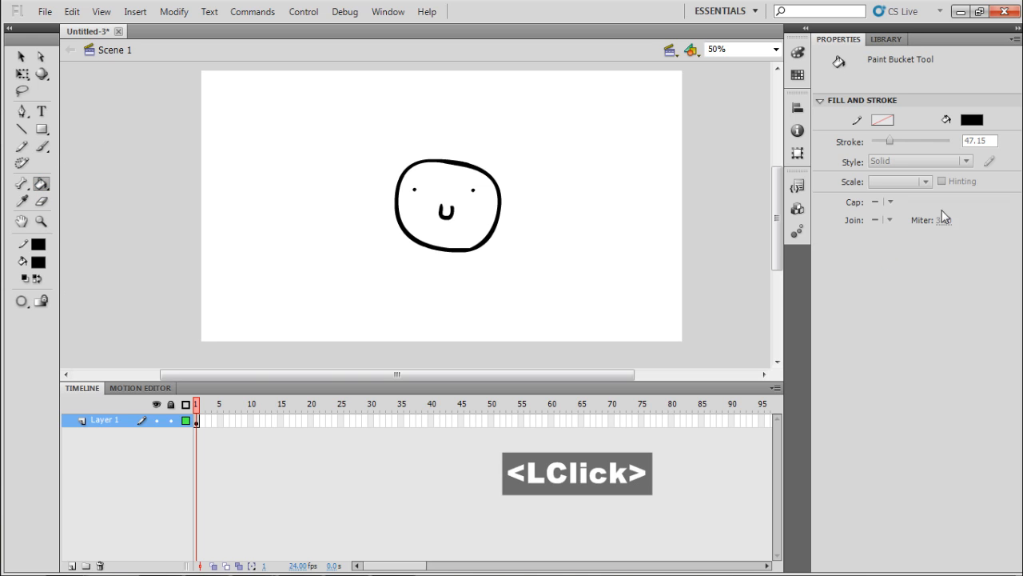
pyautogui.click(970, 120)
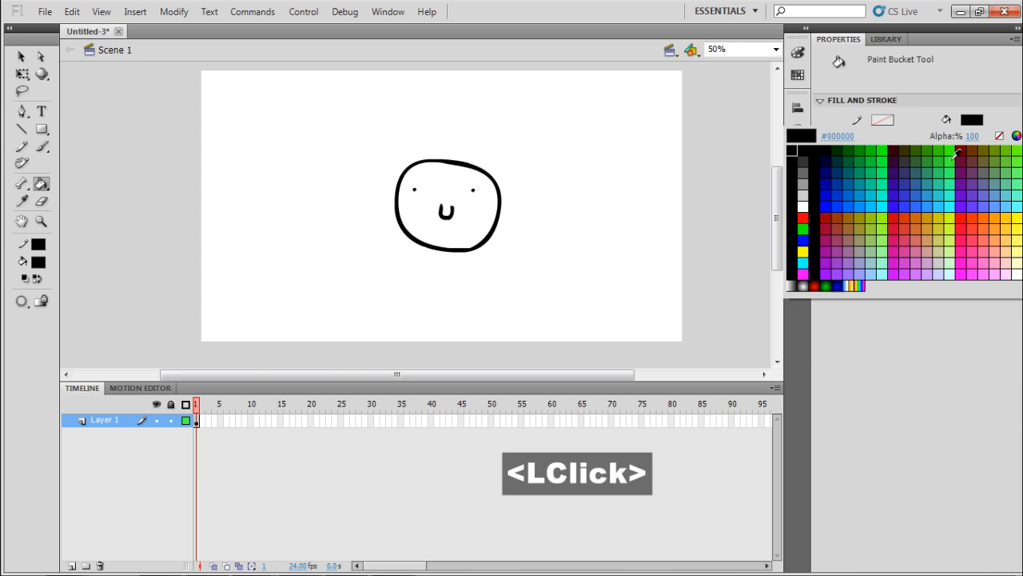
pyautogui.click(1007, 216)
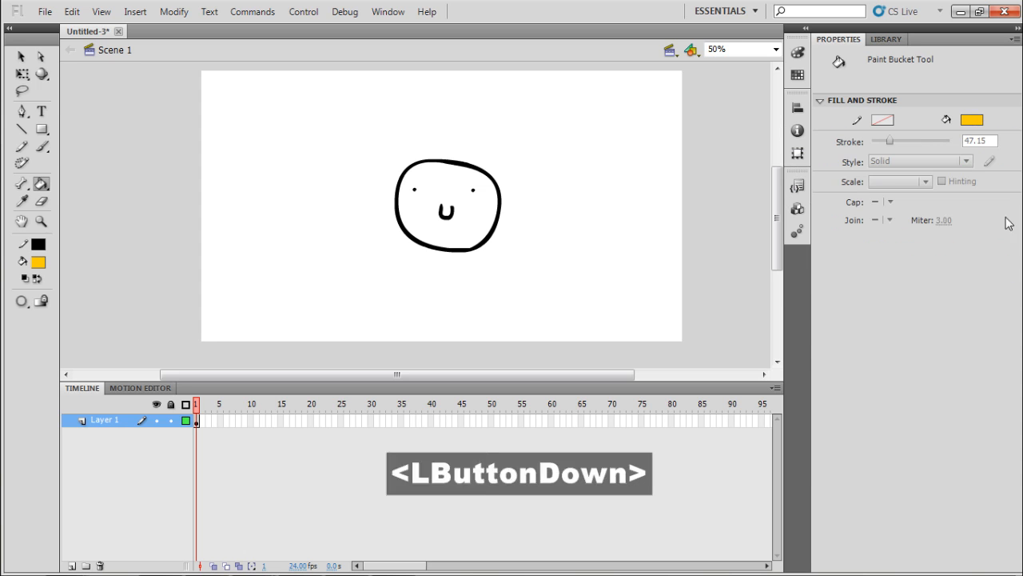
pyautogui.click(462, 211)
pyautogui.press('v')
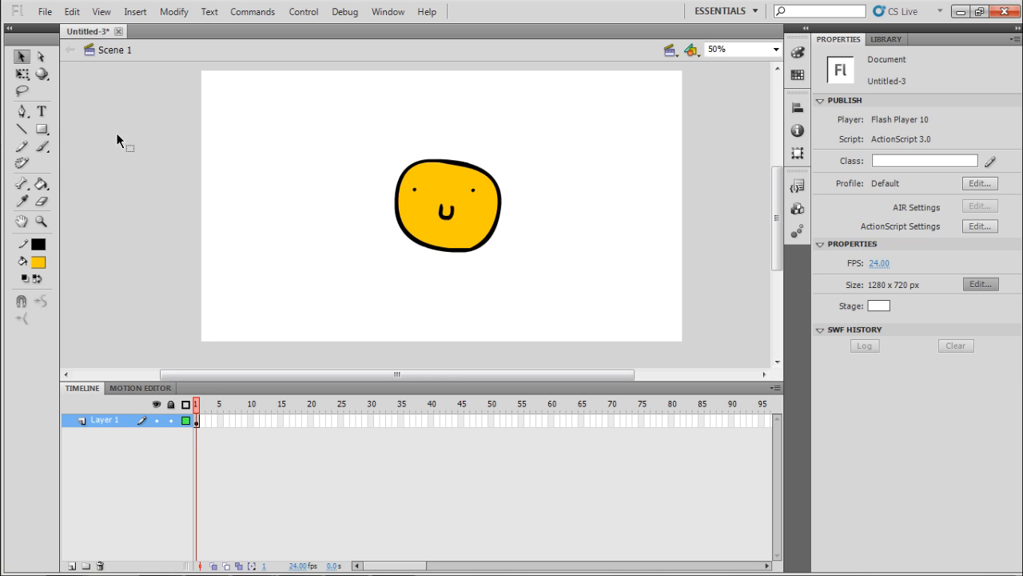
# Set the Brush tool's painting mode to Paint Selection
pyautogui.click(42, 147)
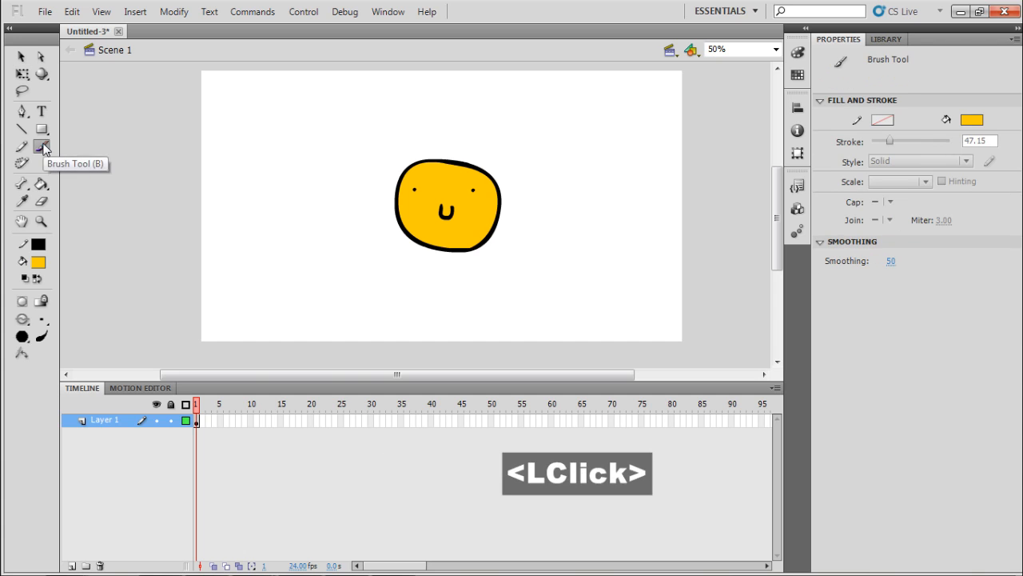
pyautogui.moveTo(21, 318)
pyautogui.mouseDown()
pyautogui.moveTo(76, 335)
pyautogui.moveTo(93, 376)
pyautogui.mouseUp()
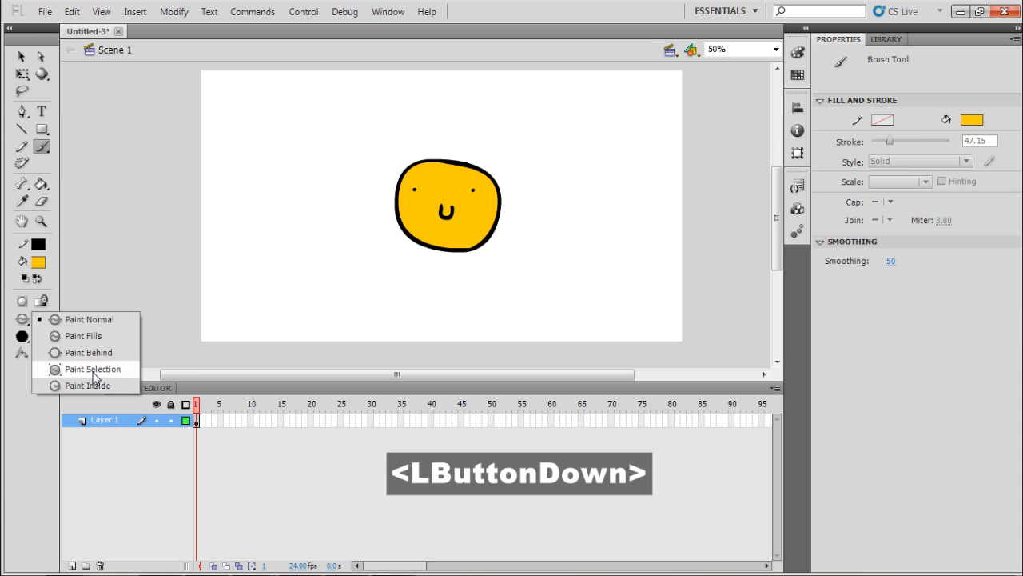
pyautogui.moveTo(93, 376); pyautogui.dragTo(94, 374)
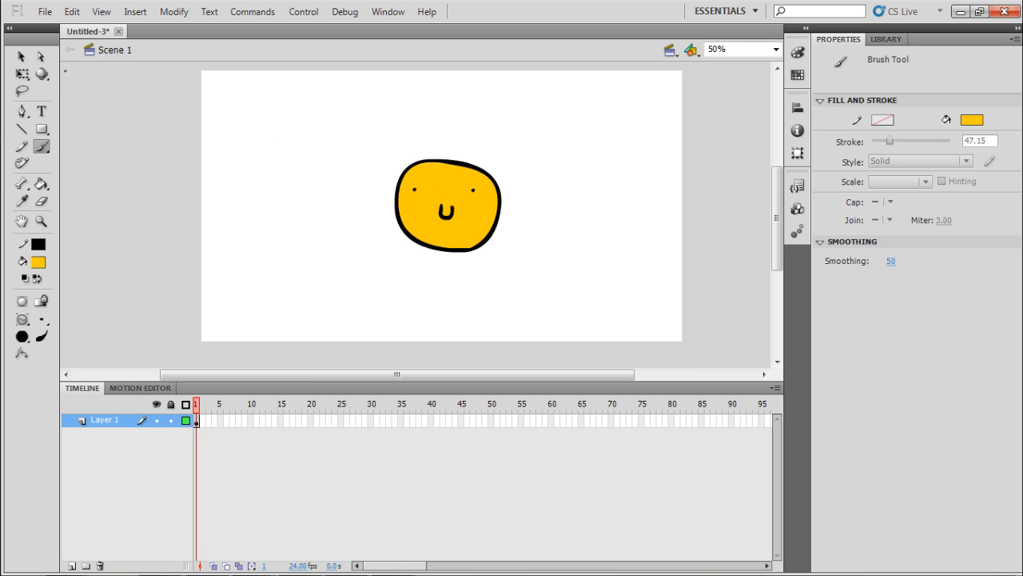
# Select the face's orange-yellow fill and set the Brush tool's fill colour to bright yellow
pyautogui.click(21, 57)
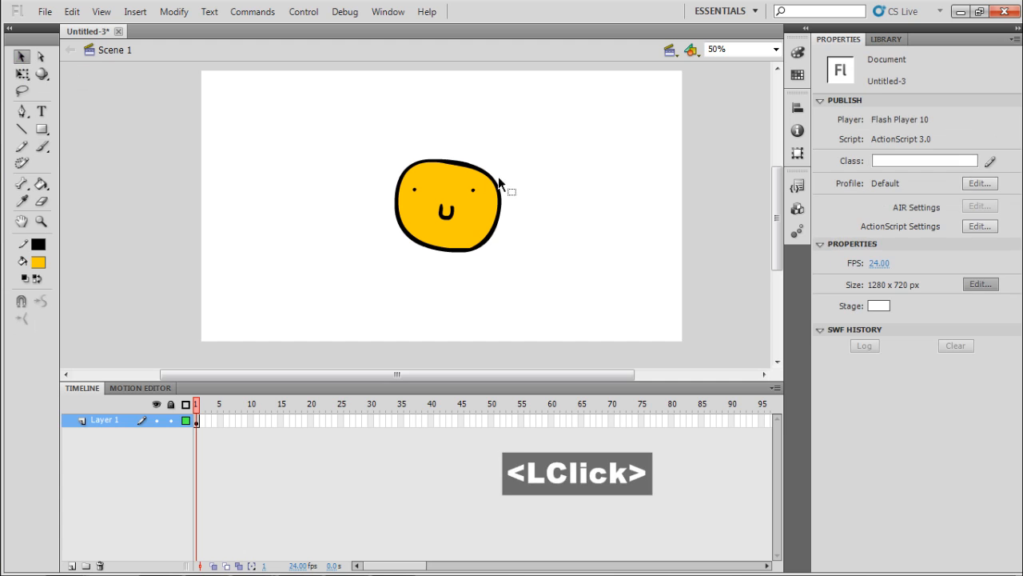
pyautogui.click(451, 192)
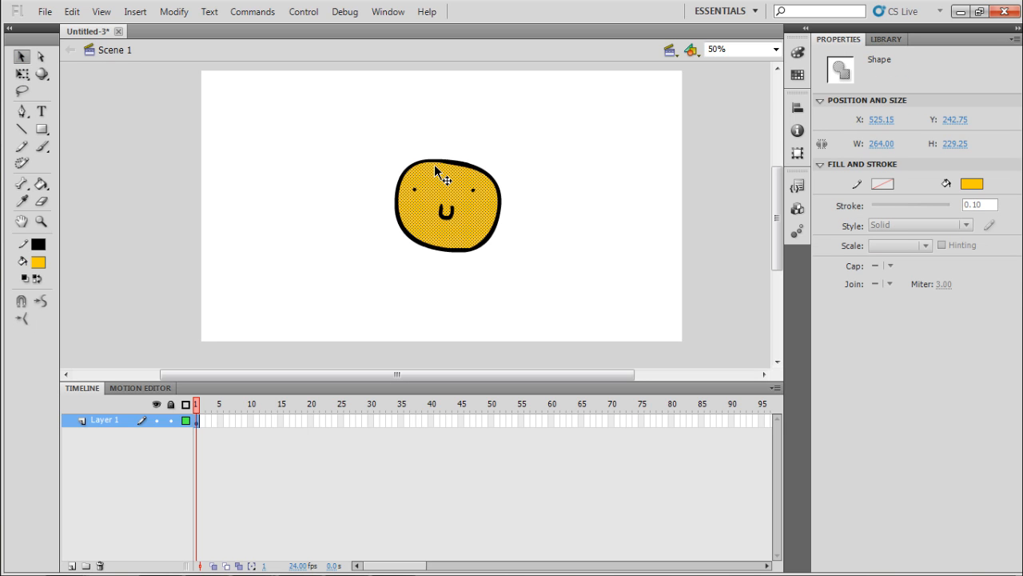
pyautogui.click(41, 147)
pyautogui.click(972, 184)
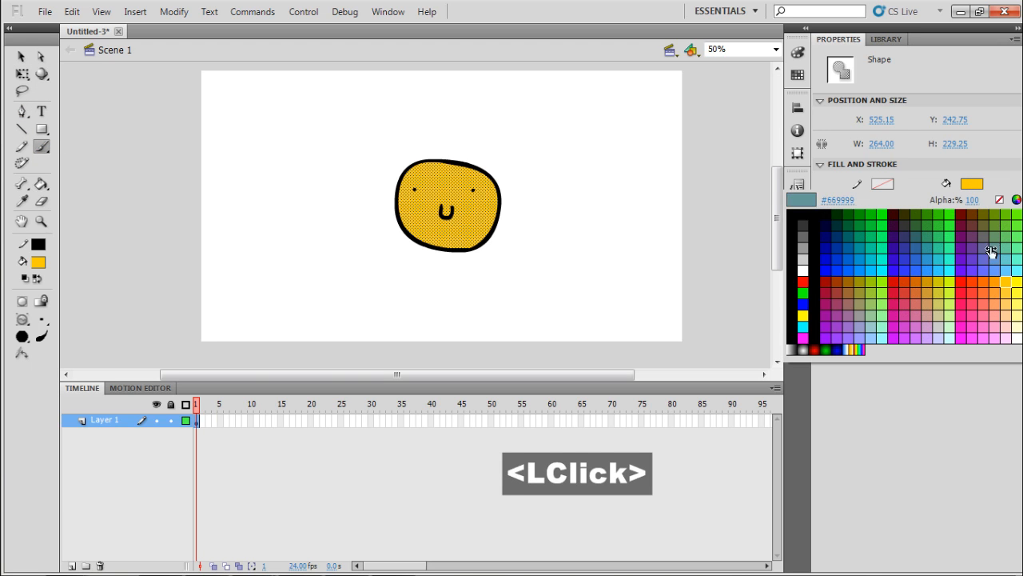
pyautogui.click(1016, 287)
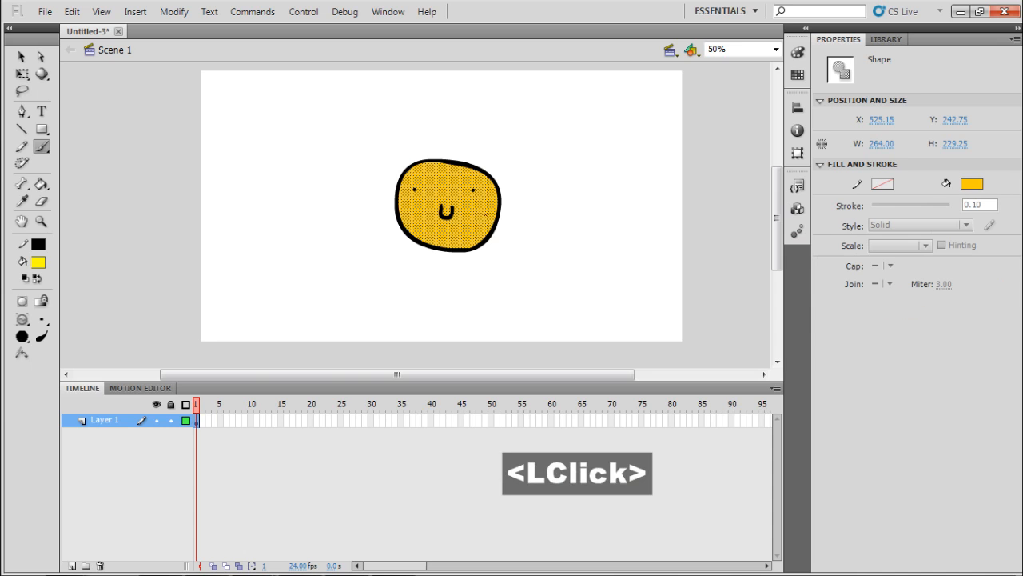
# Paint small bright yellow highlights inside the selected face fill near its upper-left edge, undoing the scribble across the whole face
pyautogui.moveTo(422, 165); pyautogui.dragTo(446, 168)
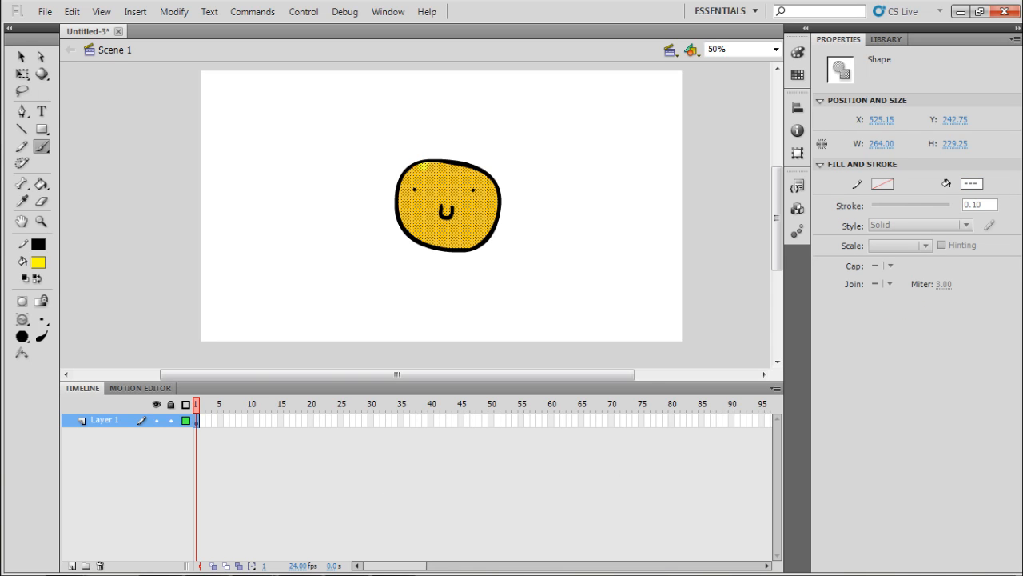
pyautogui.moveTo(306, 102)
pyautogui.mouseDown()
pyautogui.moveTo(317, 246)
pyautogui.moveTo(386, 219)
pyautogui.moveTo(710, 187)
pyautogui.moveTo(383, 76)
pyautogui.moveTo(500, 355)
pyautogui.moveTo(420, 97)
pyautogui.moveTo(487, 312)
pyautogui.moveTo(369, 147)
pyautogui.moveTo(322, 224)
pyautogui.moveTo(521, 238)
pyautogui.moveTo(474, 118)
pyautogui.moveTo(528, 184)
pyautogui.moveTo(359, 176)
pyautogui.moveTo(303, 186)
pyautogui.moveTo(528, 185)
pyautogui.moveTo(614, 217)
pyautogui.mouseUp()
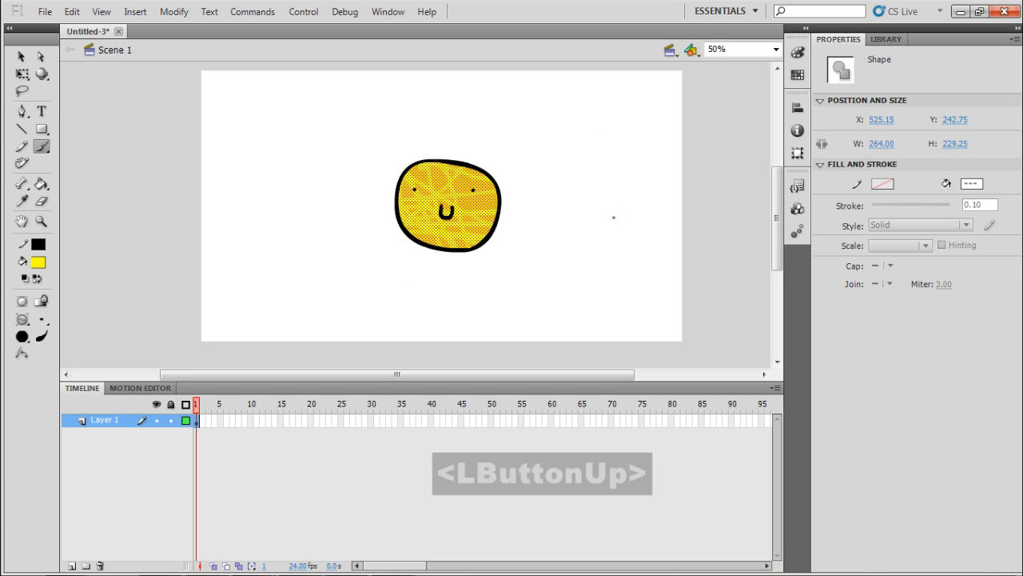
pyautogui.hotkey('ctrl', 'z')
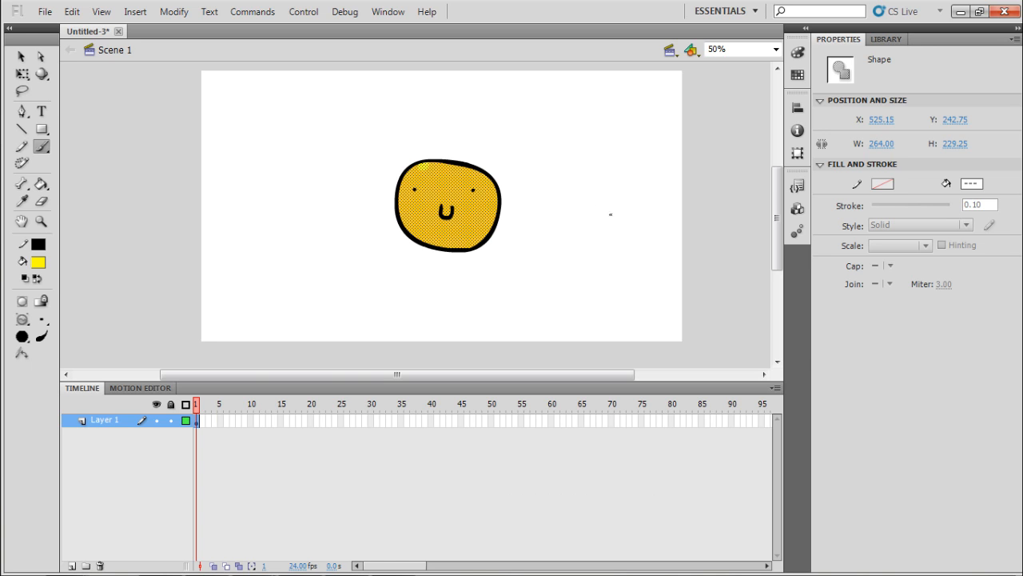
pyautogui.moveTo(409, 169); pyautogui.dragTo(422, 166)
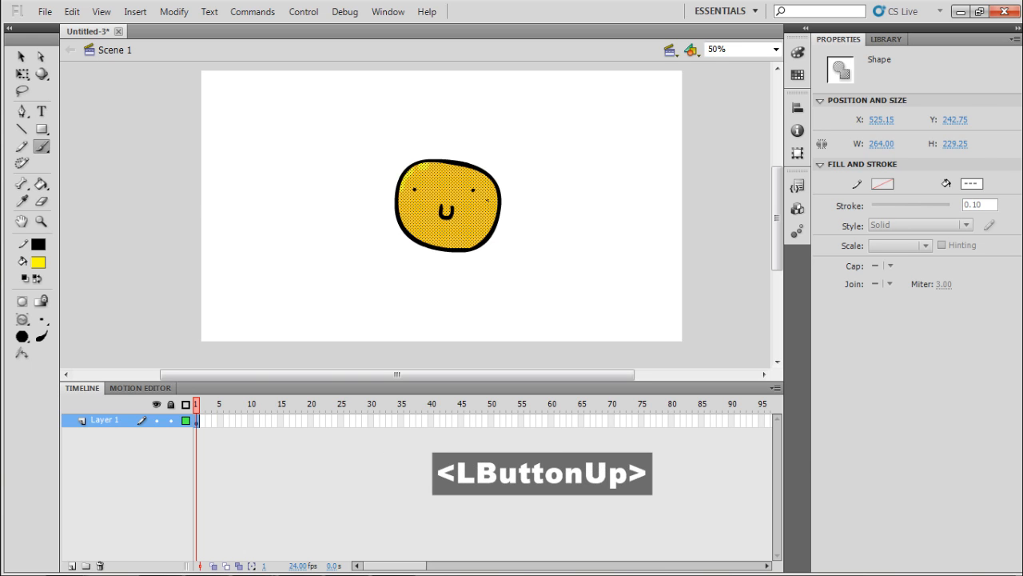
# Try to paint an orange circle outline on the empty stage with the Brush still in Paint Selection mode
pyautogui.press('v')
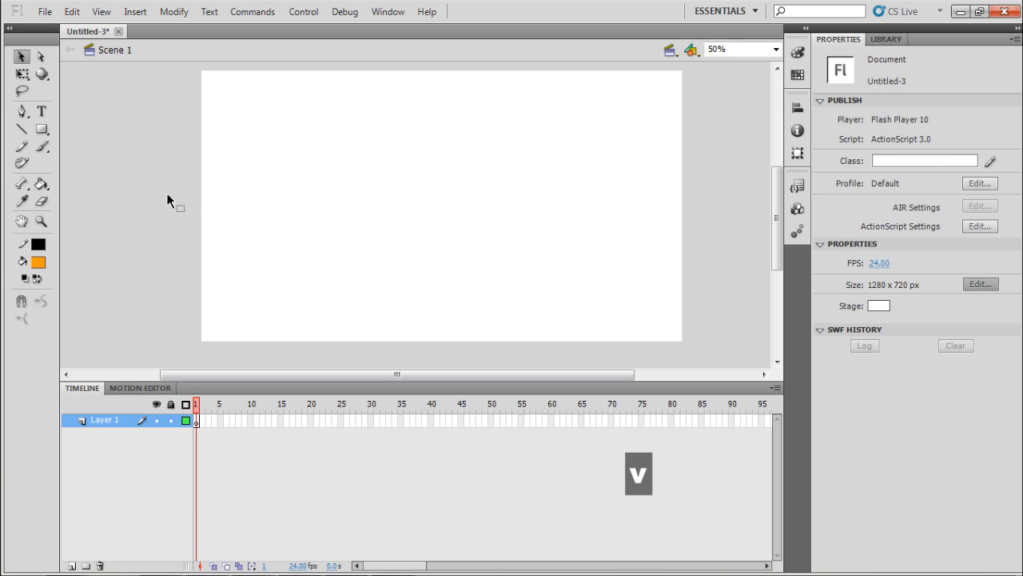
pyautogui.press('b')
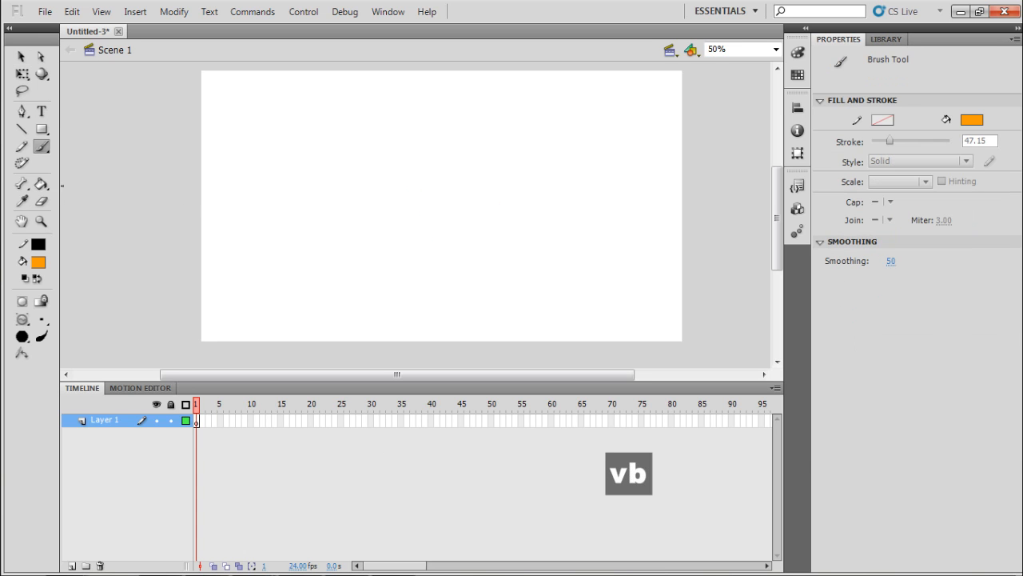
pyautogui.click(42, 185)
pyautogui.click(42, 146)
pyautogui.moveTo(424, 143)
pyautogui.mouseDown()
pyautogui.moveTo(395, 212)
pyautogui.moveTo(454, 227)
pyautogui.moveTo(490, 166)
pyautogui.moveTo(426, 141)
pyautogui.mouseUp()
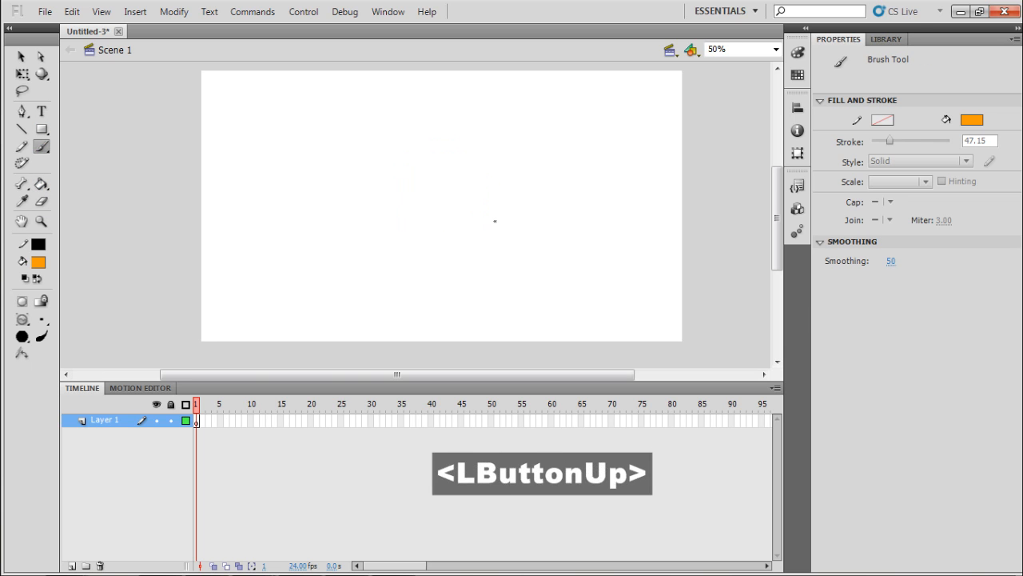
# Set the Brush mode to Paint Normal and paint an orange circle outline with a small gap at its top
pyautogui.moveTo(22, 320); pyautogui.dragTo(65, 322)
pyautogui.moveTo(432, 143)
pyautogui.mouseDown()
pyautogui.moveTo(387, 210)
pyautogui.moveTo(429, 245)
pyautogui.moveTo(499, 234)
pyautogui.moveTo(510, 160)
pyautogui.moveTo(480, 137)
pyautogui.moveTo(439, 136)
pyautogui.mouseUp()
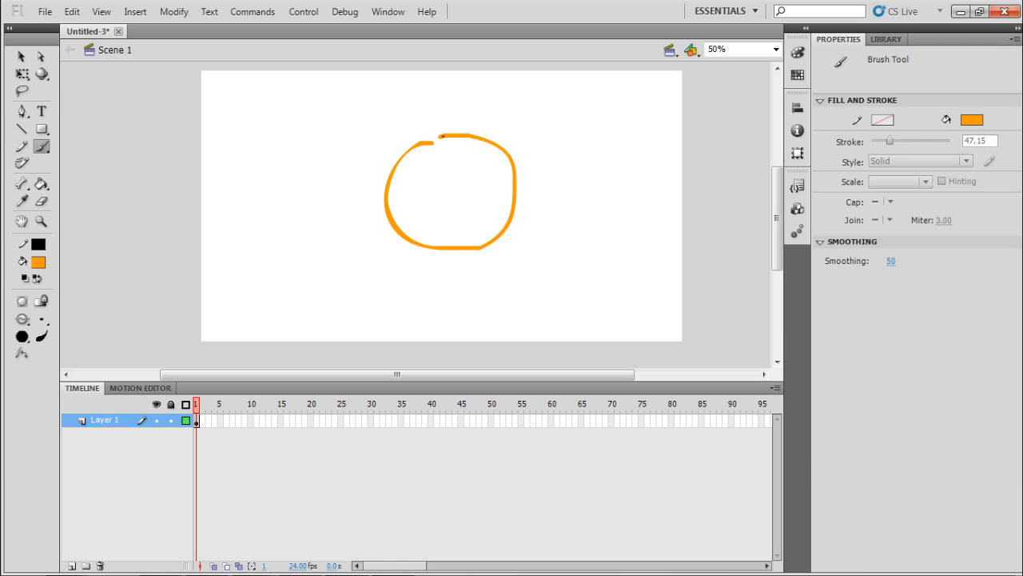
# Set the Paint Bucket's gap option to Close Large Gaps and fill the gapped circle with orange
pyautogui.click(41, 184)
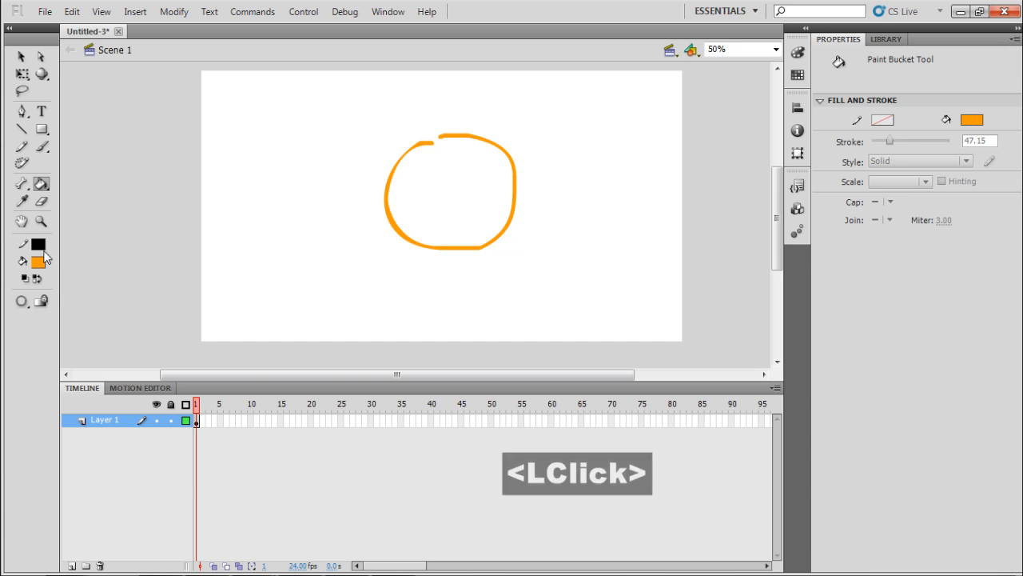
pyautogui.moveTo(21, 302)
pyautogui.mouseDown()
pyautogui.moveTo(71, 317)
pyautogui.moveTo(86, 342)
pyautogui.moveTo(98, 338)
pyautogui.moveTo(110, 301)
pyautogui.moveTo(105, 352)
pyautogui.moveTo(132, 326)
pyautogui.moveTo(133, 352)
pyautogui.moveTo(133, 339)
pyautogui.mouseUp()
pyautogui.click(445, 205)
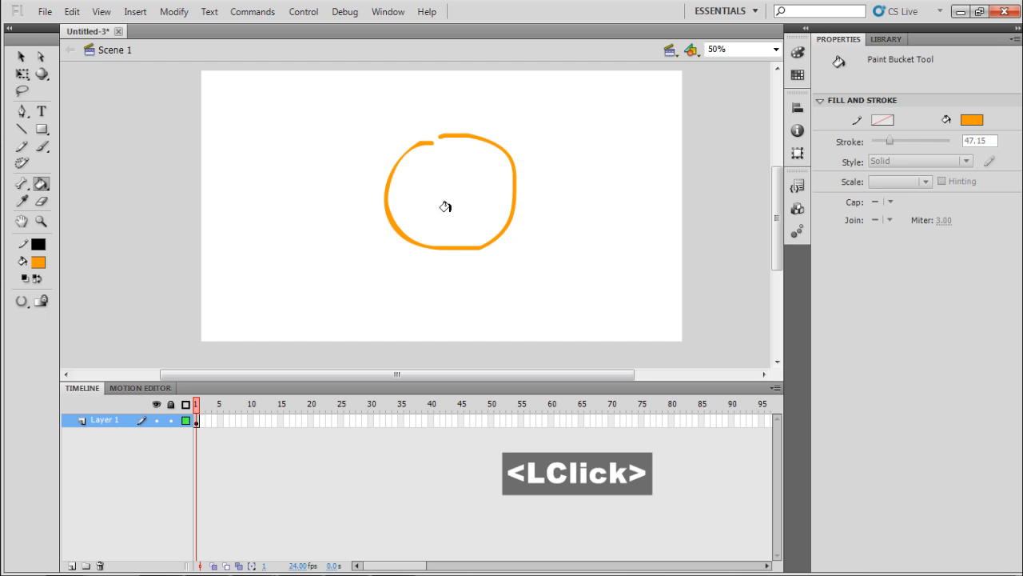
pyautogui.moveTo(28, 301); pyautogui.dragTo(75, 354)
pyautogui.click(421, 187)
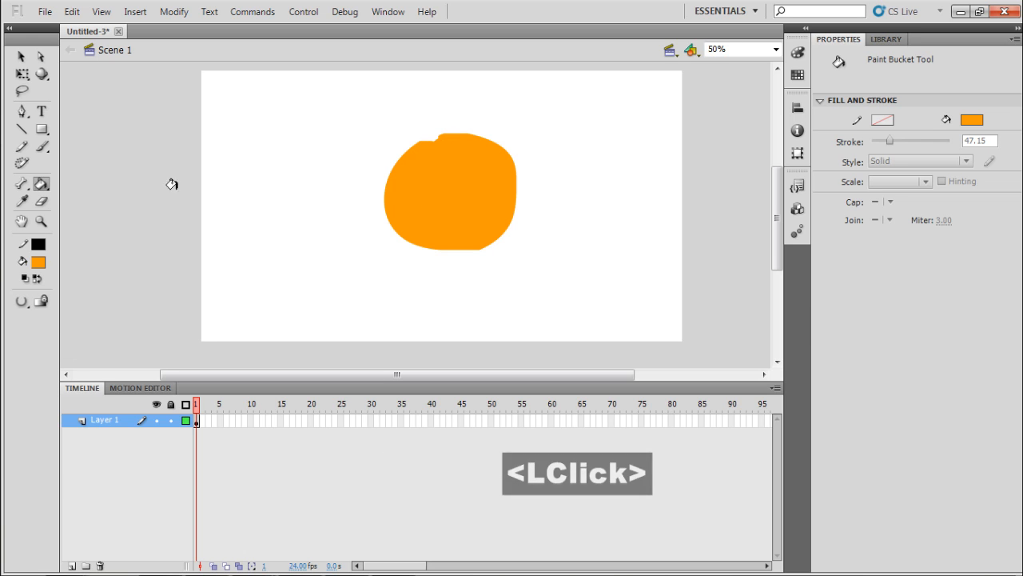
# Erase everything on the stage, and paint a new rounded orange outline filled with the same orange
pyautogui.doubleClick(47, 204)
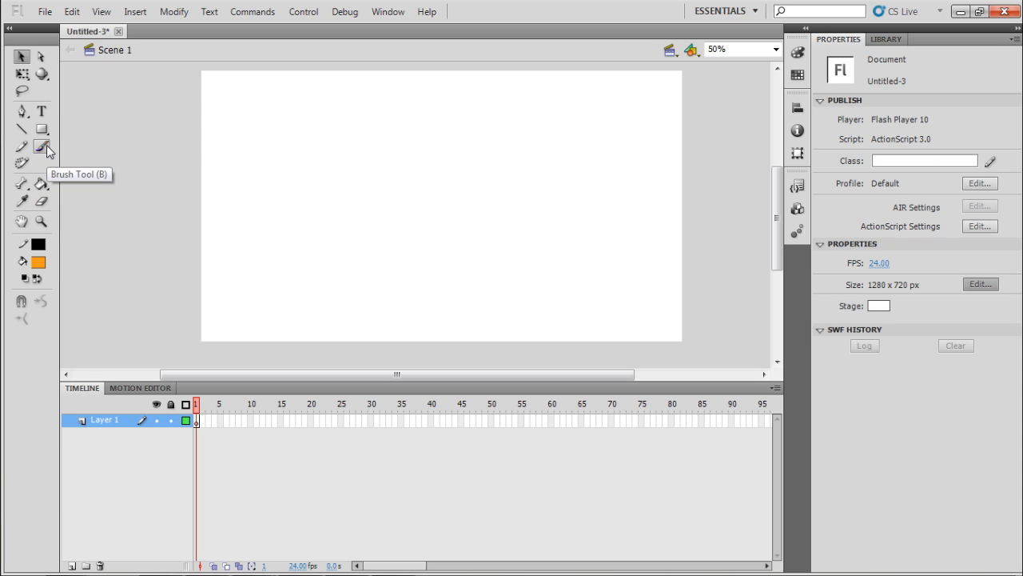
pyautogui.press('b')
pyautogui.moveTo(443, 149)
pyautogui.mouseDown()
pyautogui.moveTo(429, 268)
pyautogui.moveTo(463, 155)
pyautogui.moveTo(446, 150)
pyautogui.mouseUp()
pyautogui.press('k')
pyautogui.click(440, 188)
pyautogui.press('v')
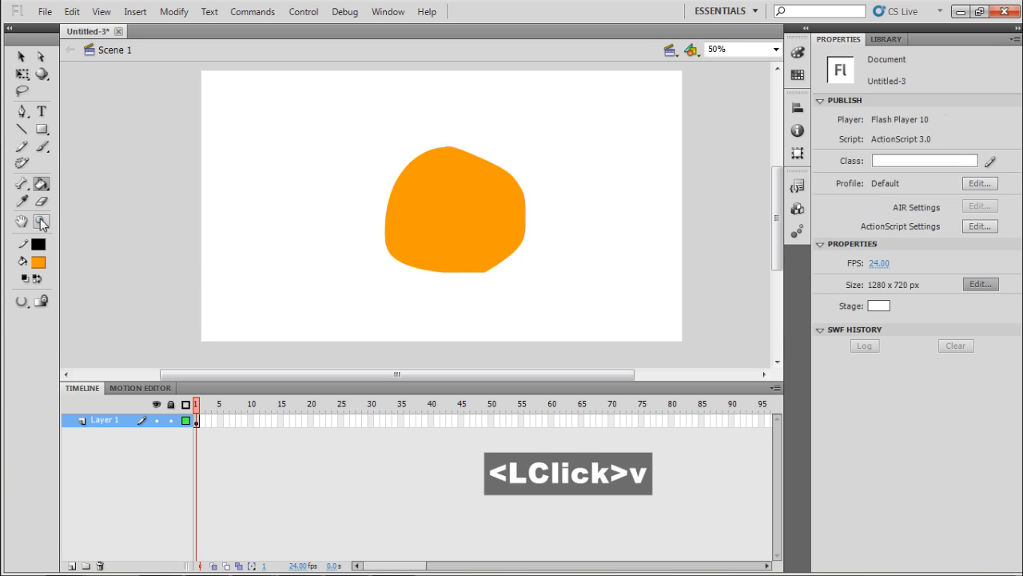
# Set the Eraser's mode to Erase Selected Fills
pyautogui.click(41, 201)
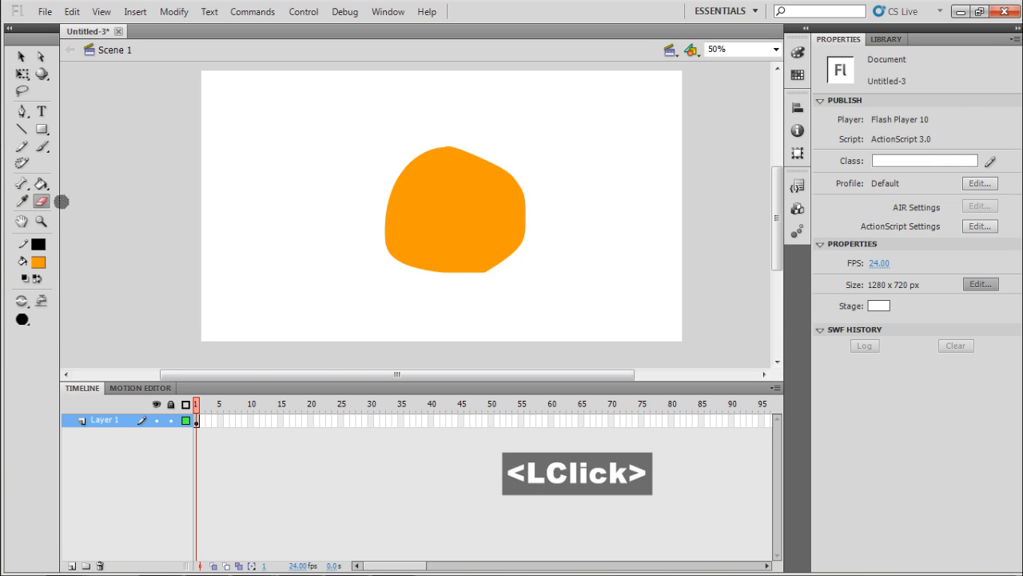
pyautogui.click(23, 302)
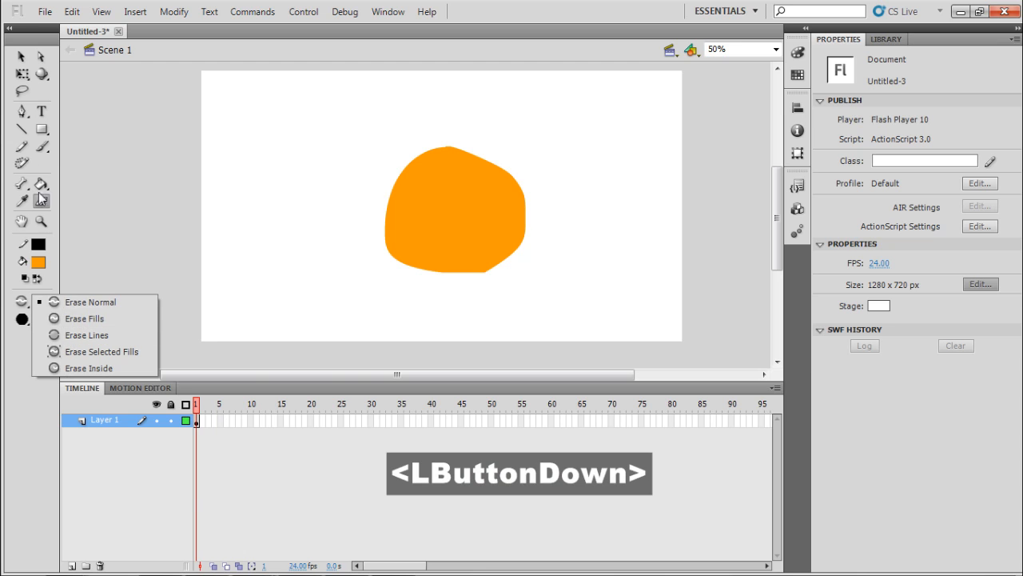
pyautogui.click(97, 351)
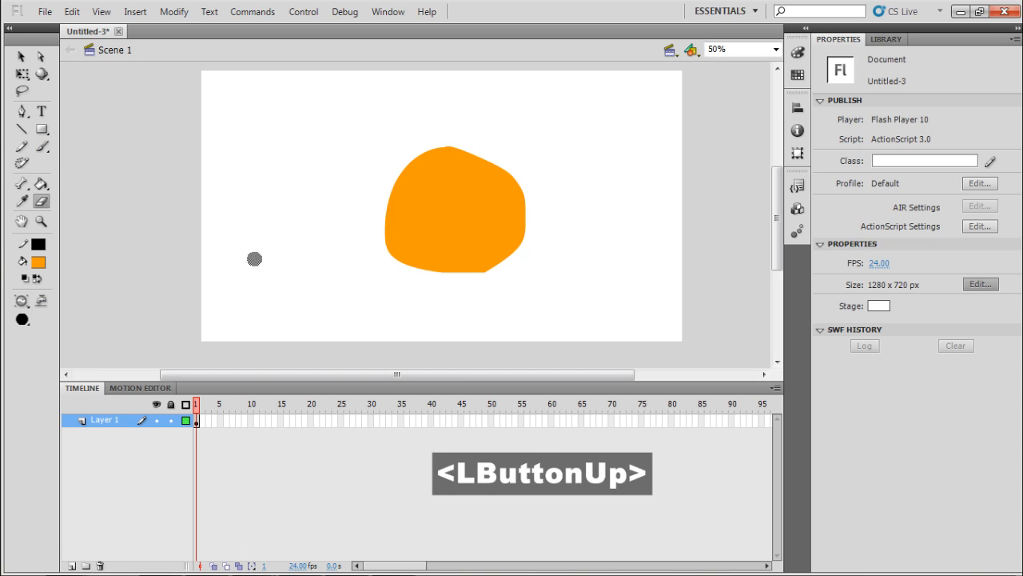
pyautogui.moveTo(21, 304)
pyautogui.mouseDown()
pyautogui.moveTo(96, 324)
pyautogui.moveTo(97, 353)
pyautogui.mouseUp()
# Select the orange fill, erase areas along its right side and diagonally across its lower part, and undo the last erasure
pyautogui.click(460, 204)
pyautogui.press('e')
pyautogui.moveTo(514, 153)
pyautogui.mouseDown()
pyautogui.moveTo(482, 195)
pyautogui.moveTo(541, 199)
pyautogui.moveTo(491, 178)
pyautogui.moveTo(524, 174)
pyautogui.moveTo(528, 203)
pyautogui.moveTo(489, 137)
pyautogui.moveTo(502, 213)
pyautogui.moveTo(492, 145)
pyautogui.moveTo(505, 176)
pyautogui.moveTo(473, 191)
pyautogui.moveTo(469, 179)
pyautogui.moveTo(534, 174)
pyautogui.moveTo(484, 190)
pyautogui.moveTo(525, 208)
pyautogui.moveTo(523, 233)
pyautogui.moveTo(505, 245)
pyautogui.moveTo(573, 249)
pyautogui.mouseUp()
pyautogui.moveTo(559, 190); pyautogui.dragTo(391, 373)
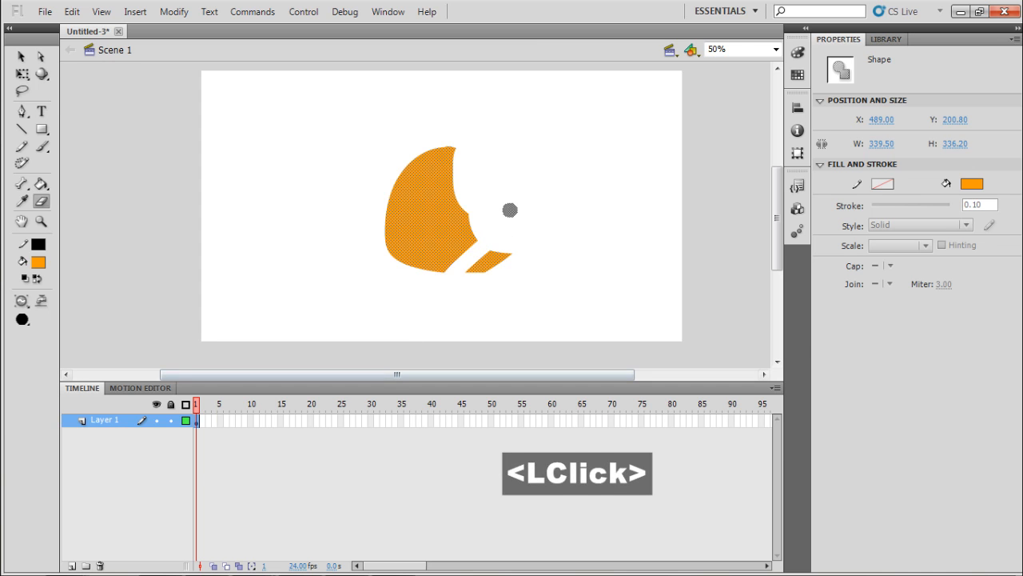
pyautogui.hotkey('ctrl', 'z')
# Deselect the orange shape, try an eraser stroke diagonally across it, and undo the stroke
pyautogui.press('v')
pyautogui.click(530, 214)
pyautogui.press('e')
pyautogui.moveTo(520, 174); pyautogui.dragTo(352, 280)
pyautogui.hotkey('ctrl', 'z')
# Try several more eraser strokes over and around the orange shape, undoing each one
pyautogui.doubleClick(451, 202)
pyautogui.moveTo(376, 196)
pyautogui.mouseDown()
pyautogui.moveTo(246, 248)
pyautogui.moveTo(435, 233)
pyautogui.moveTo(340, 272)
pyautogui.mouseUp()
pyautogui.hotkey('ctrl', 'z')
pyautogui.moveTo(306, 215)
pyautogui.mouseDown()
pyautogui.moveTo(294, 268)
pyautogui.moveTo(528, 296)
pyautogui.mouseUp()
pyautogui.hotkey('ctrl', 'z')
pyautogui.moveTo(384, 205)
pyautogui.mouseDown()
pyautogui.moveTo(325, 264)
pyautogui.moveTo(352, 249)
pyautogui.moveTo(457, 119)
pyautogui.moveTo(485, 203)
pyautogui.mouseUp()
pyautogui.hotkey('ctrl', 'z')
pyautogui.moveTo(479, 164)
pyautogui.mouseDown()
pyautogui.moveTo(361, 327)
pyautogui.moveTo(297, 319)
pyautogui.mouseUp()
pyautogui.hotkey('ctrl', 'z')
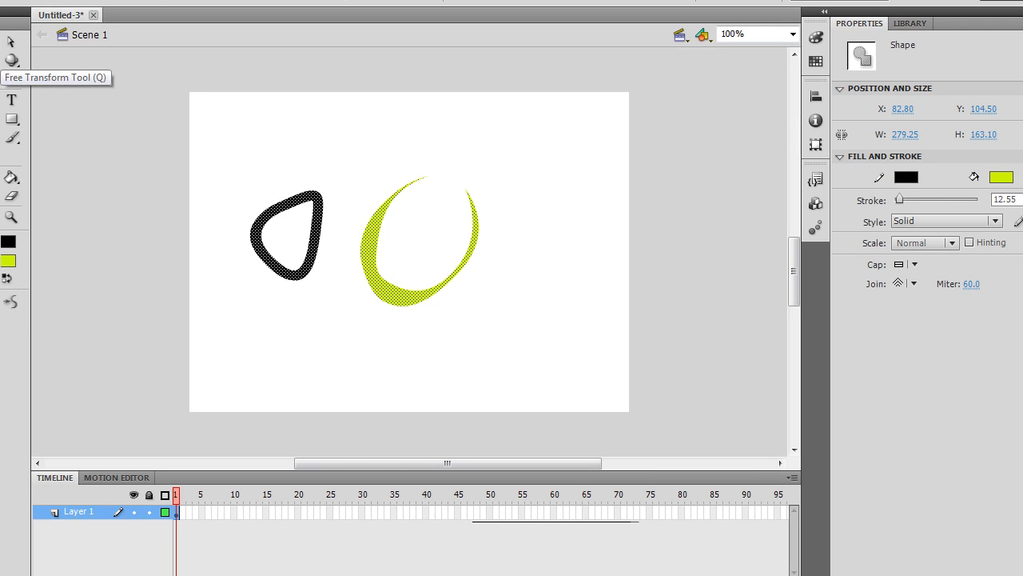
# Select the yellow-green ring with Free Transform, skew it slightly, and resize it to about 170 × 120 px
pyautogui.click(10, 68)
pyautogui.click(517, 141)
pyautogui.moveTo(531, 114); pyautogui.dragTo(348, 365)
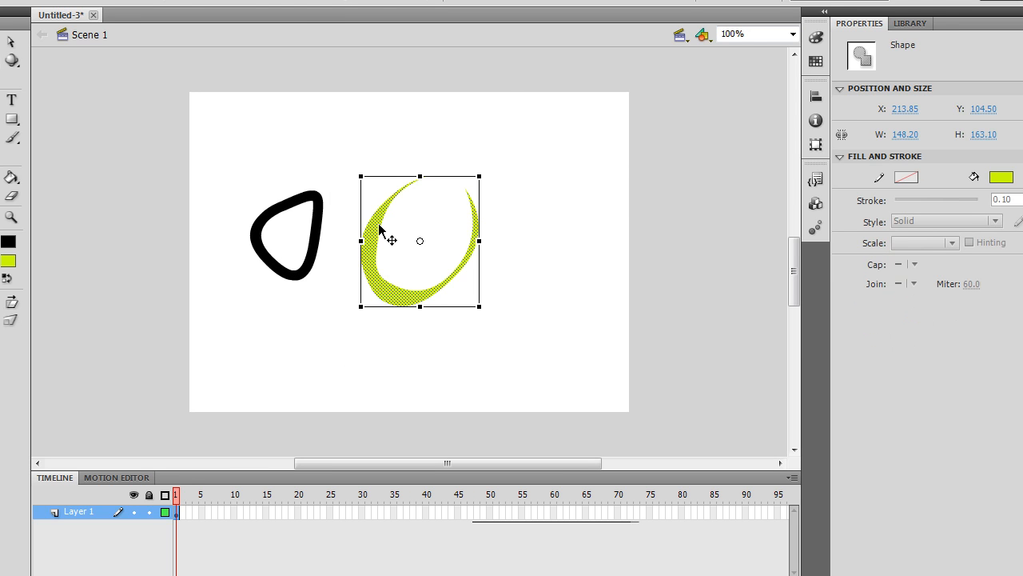
pyautogui.moveTo(384, 179)
pyautogui.mouseDown()
pyautogui.moveTo(436, 180)
pyautogui.moveTo(371, 183)
pyautogui.mouseUp()
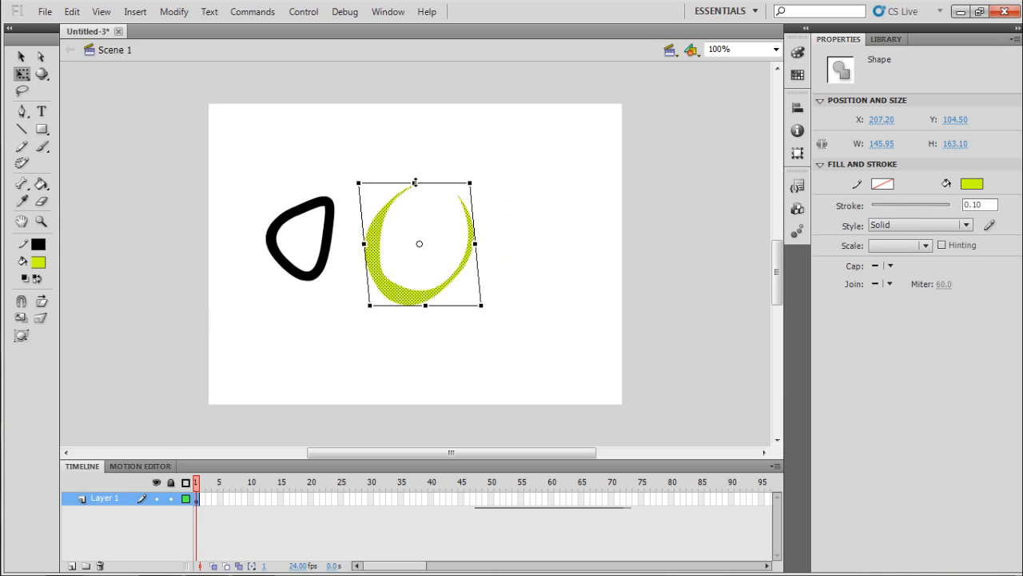
pyautogui.moveTo(468, 182); pyautogui.dragTo(510, 191)
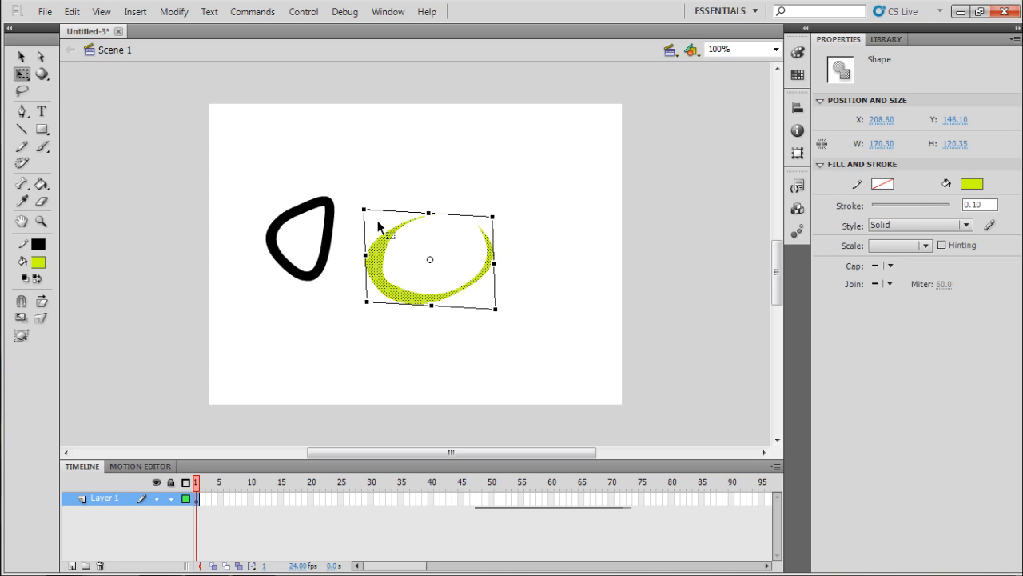
# Distort and stretch the yellow-green shape by its corners and edges into a flat oval about 224 × 93 px
pyautogui.press('ctrl')
pyautogui.moveTo(364, 212)
pyautogui.mouseDown()
pyautogui.moveTo(367, 230)
pyautogui.moveTo(388, 236)
pyautogui.moveTo(362, 219)
pyautogui.moveTo(408, 260)
pyautogui.moveTo(368, 214)
pyautogui.moveTo(380, 218)
pyautogui.mouseUp()
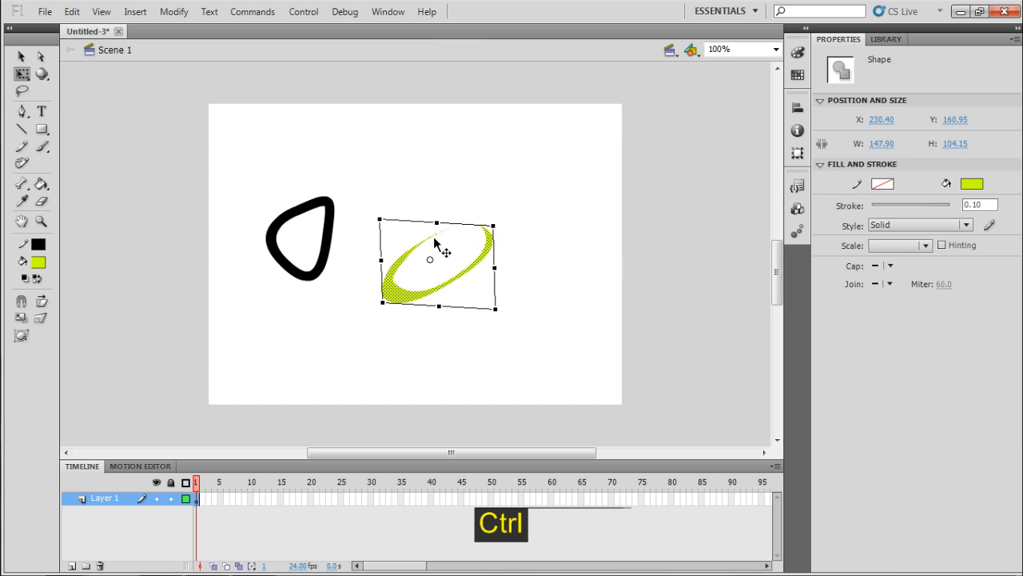
pyautogui.moveTo(495, 230); pyautogui.dragTo(449, 235)
pyautogui.moveTo(453, 307); pyautogui.dragTo(474, 304)
pyautogui.moveTo(383, 305); pyautogui.dragTo(349, 311)
pyautogui.moveTo(476, 314)
pyautogui.mouseDown()
pyautogui.moveTo(507, 317)
pyautogui.moveTo(485, 311)
pyautogui.mouseUp()
pyautogui.moveTo(363, 266); pyautogui.dragTo(328, 264)
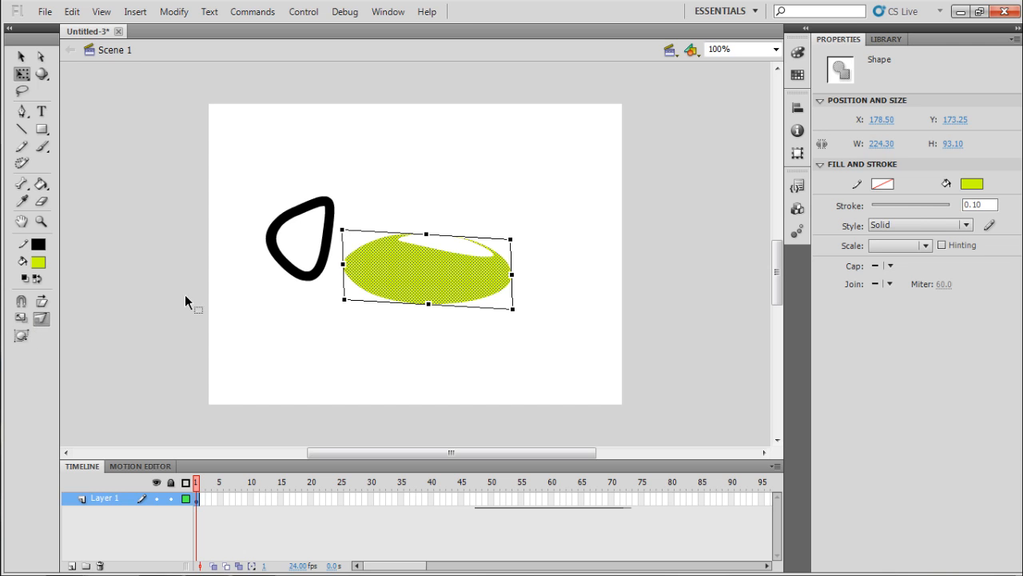
# Distort the upper corners and left edge of the yellow-green oval, making it about 231 × 109 px
pyautogui.moveTo(344, 231); pyautogui.dragTo(357, 251)
pyautogui.moveTo(509, 241); pyautogui.dragTo(531, 227)
pyautogui.moveTo(361, 255); pyautogui.dragTo(358, 223)
# Warp the yellow-green oval with Envelope into a hump and dip along its upper edge, about 236 × 129 px overall
pyautogui.click(22, 338)
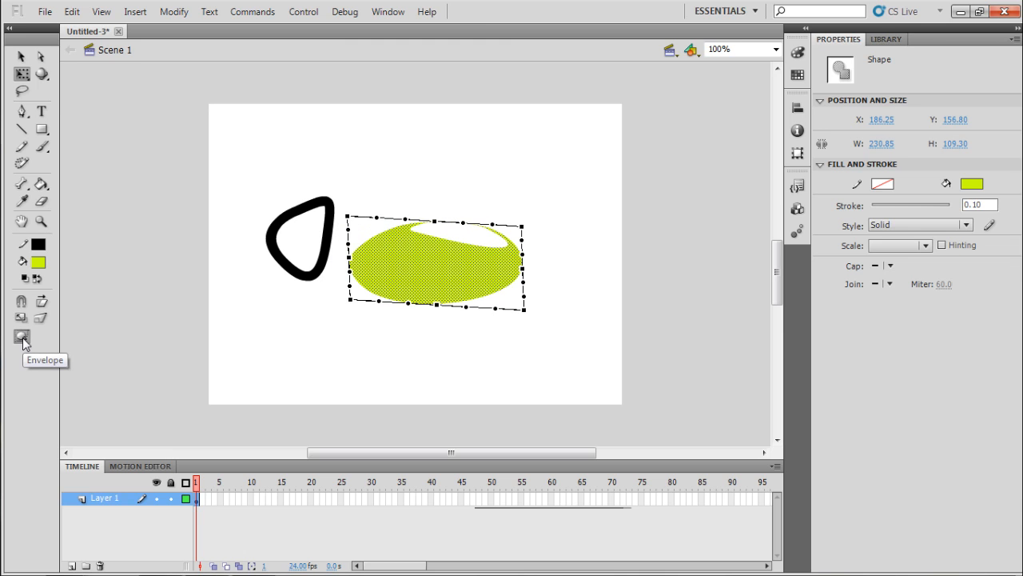
pyautogui.moveTo(352, 249); pyautogui.dragTo(349, 193)
pyautogui.moveTo(406, 219); pyautogui.dragTo(448, 224)
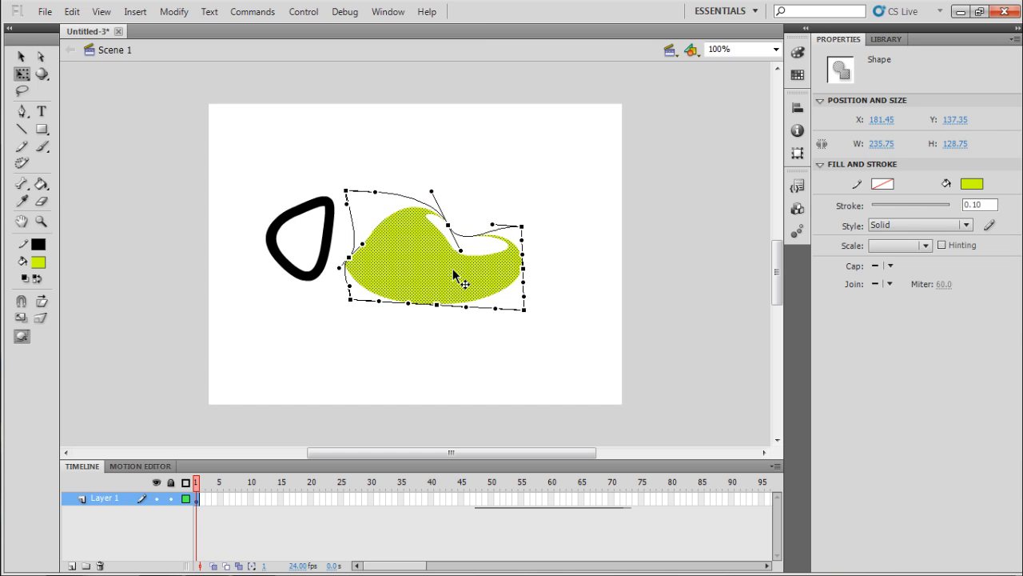
# Select the black triangular outline and warp it with Envelope, pulling its upper-right corner outward, to about 117 × 132 px
pyautogui.press('v')
pyautogui.click(328, 238)
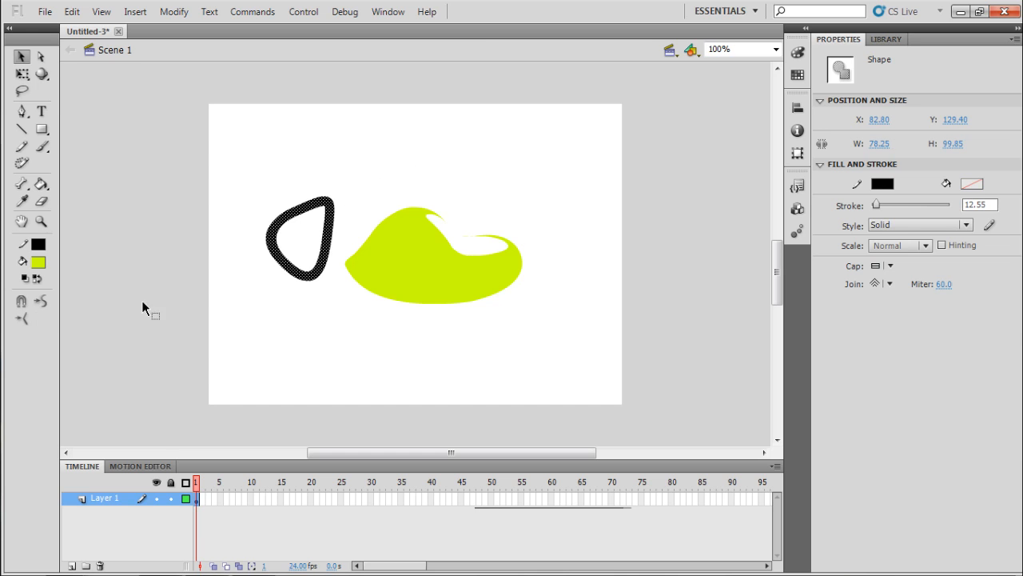
pyautogui.press('a')
pyautogui.click(19, 73)
pyautogui.click(22, 337)
pyautogui.moveTo(272, 201)
pyautogui.mouseDown()
pyautogui.moveTo(249, 160)
pyautogui.moveTo(265, 209)
pyautogui.mouseUp()
pyautogui.moveTo(334, 197); pyautogui.dragTo(369, 168)
pyautogui.moveTo(335, 233); pyautogui.dragTo(395, 231)
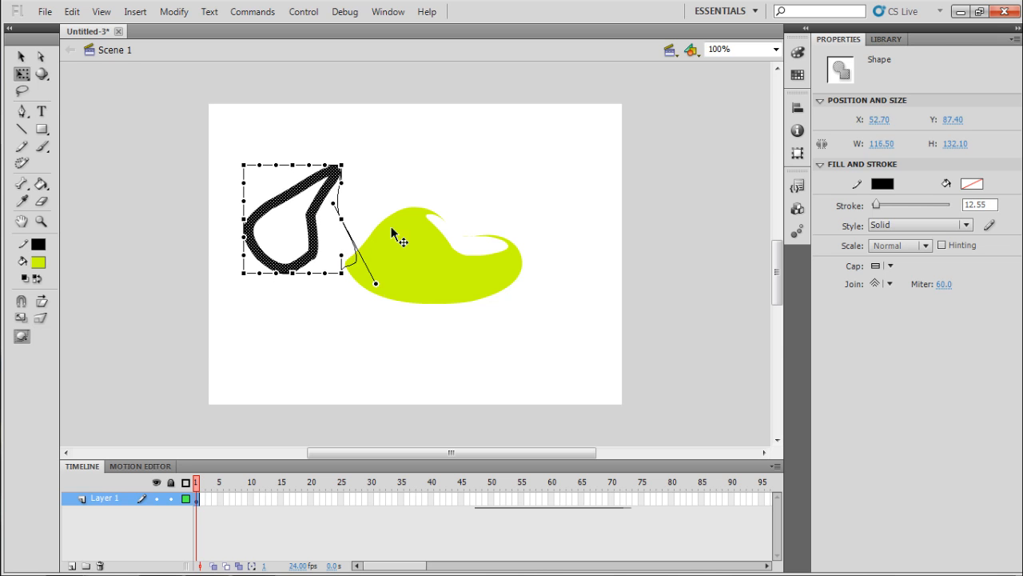